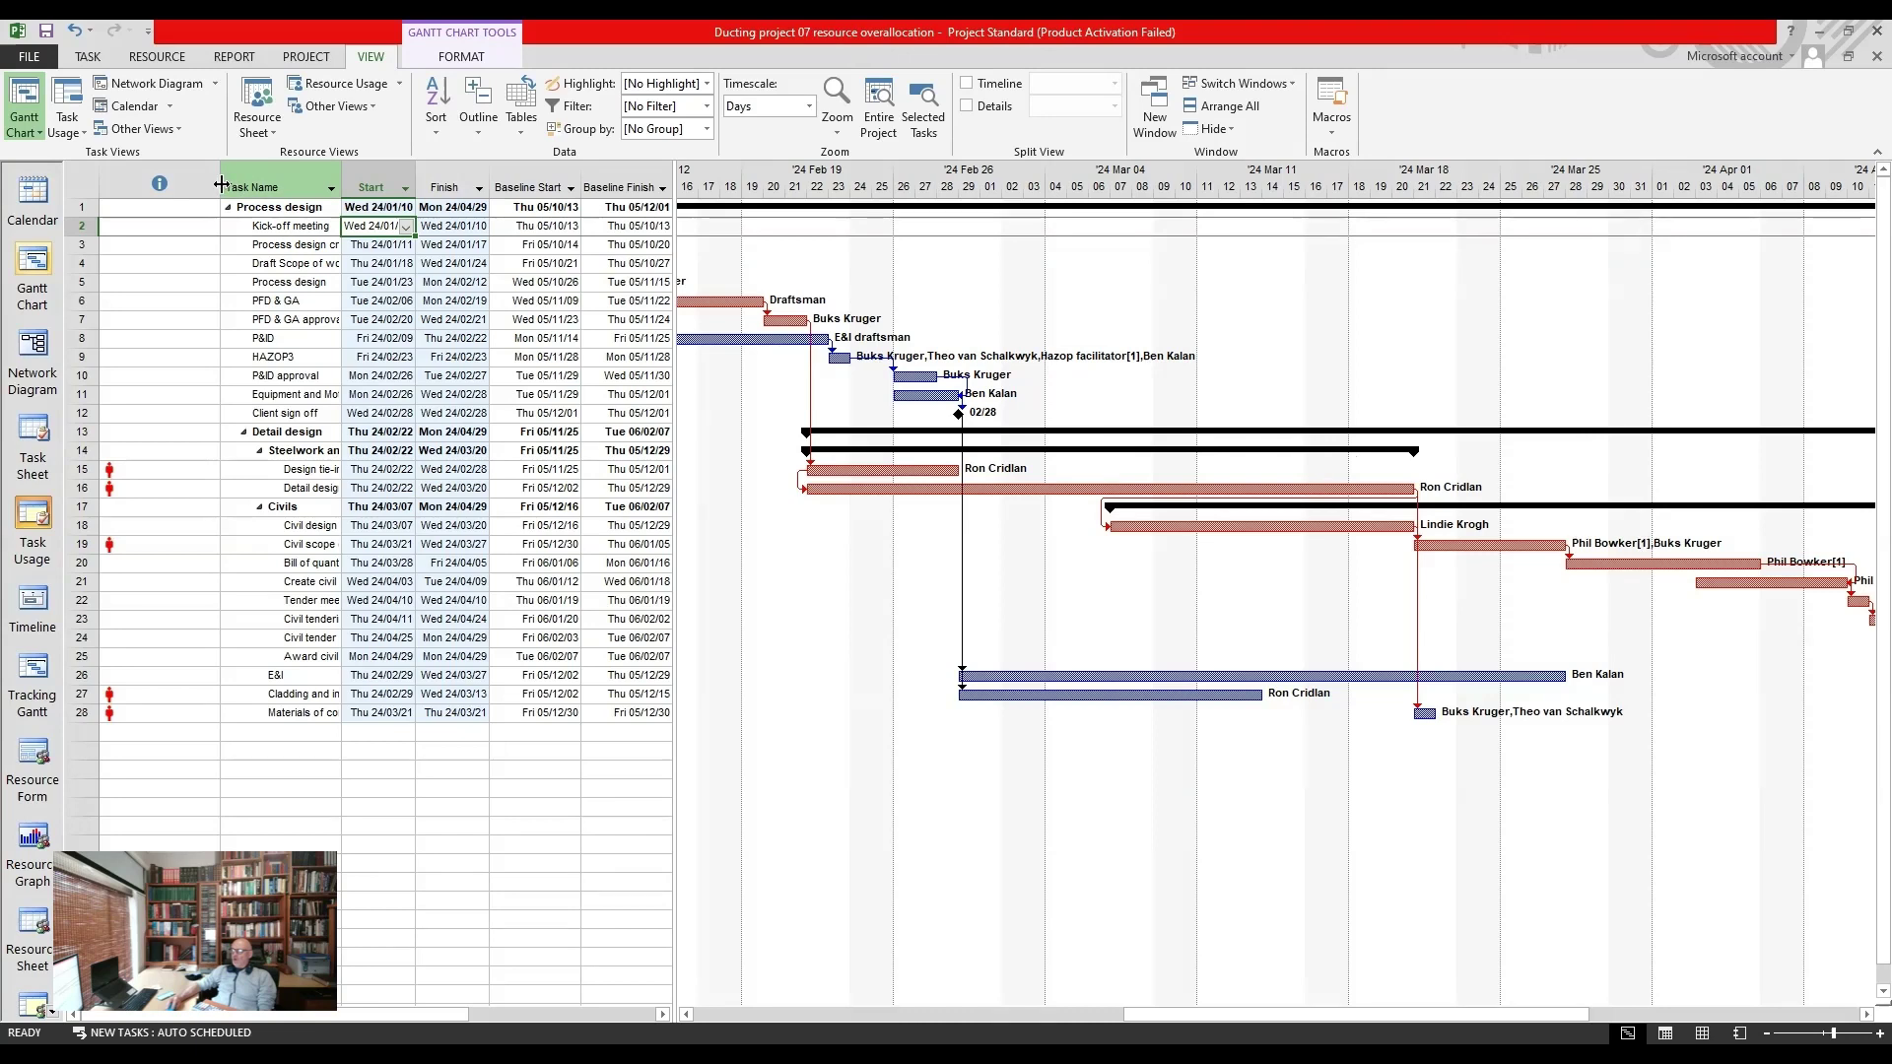
# Step: Narrow the Indicators column and check the overallocation flags on rows 16, 19 and 27
pyautogui.moveTo(218, 174); pyautogui.dragTo(174, 176)
pyautogui.click(133, 476)
pyautogui.click(141, 489)
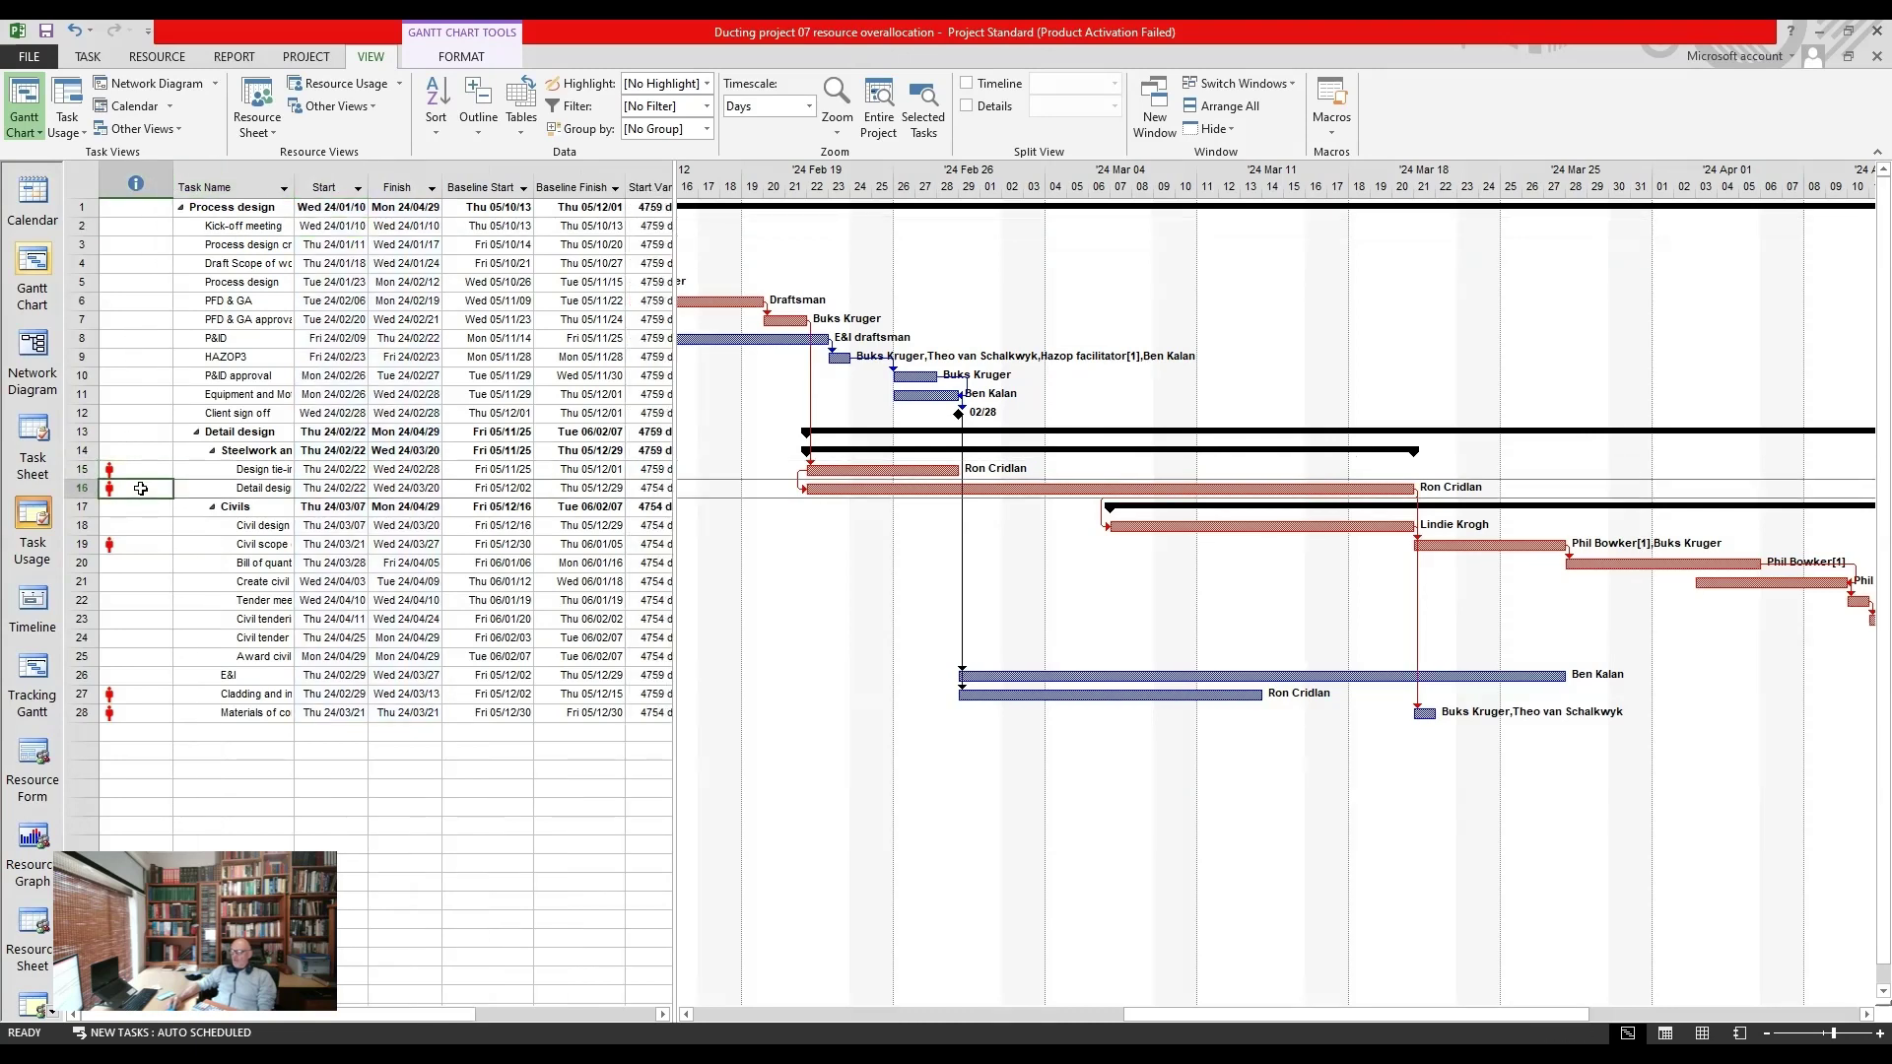
pyautogui.click(130, 548)
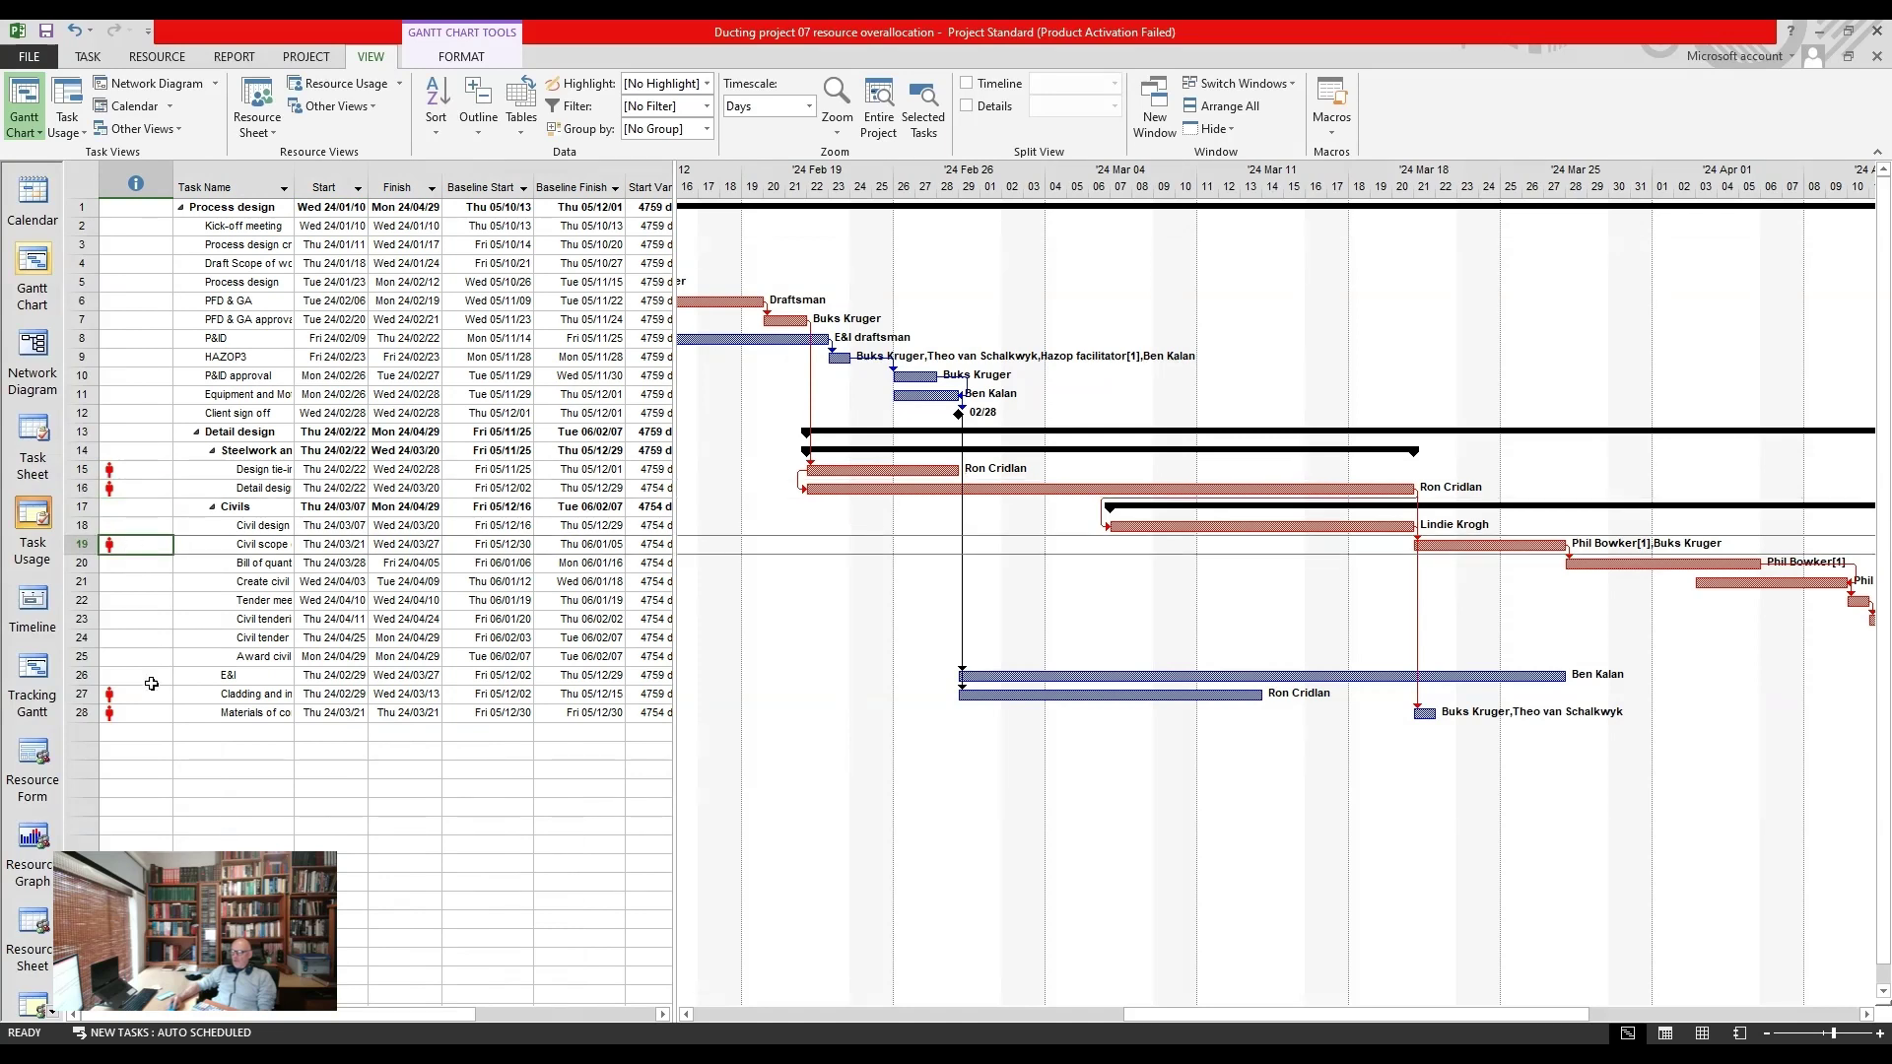
pyautogui.click(129, 699)
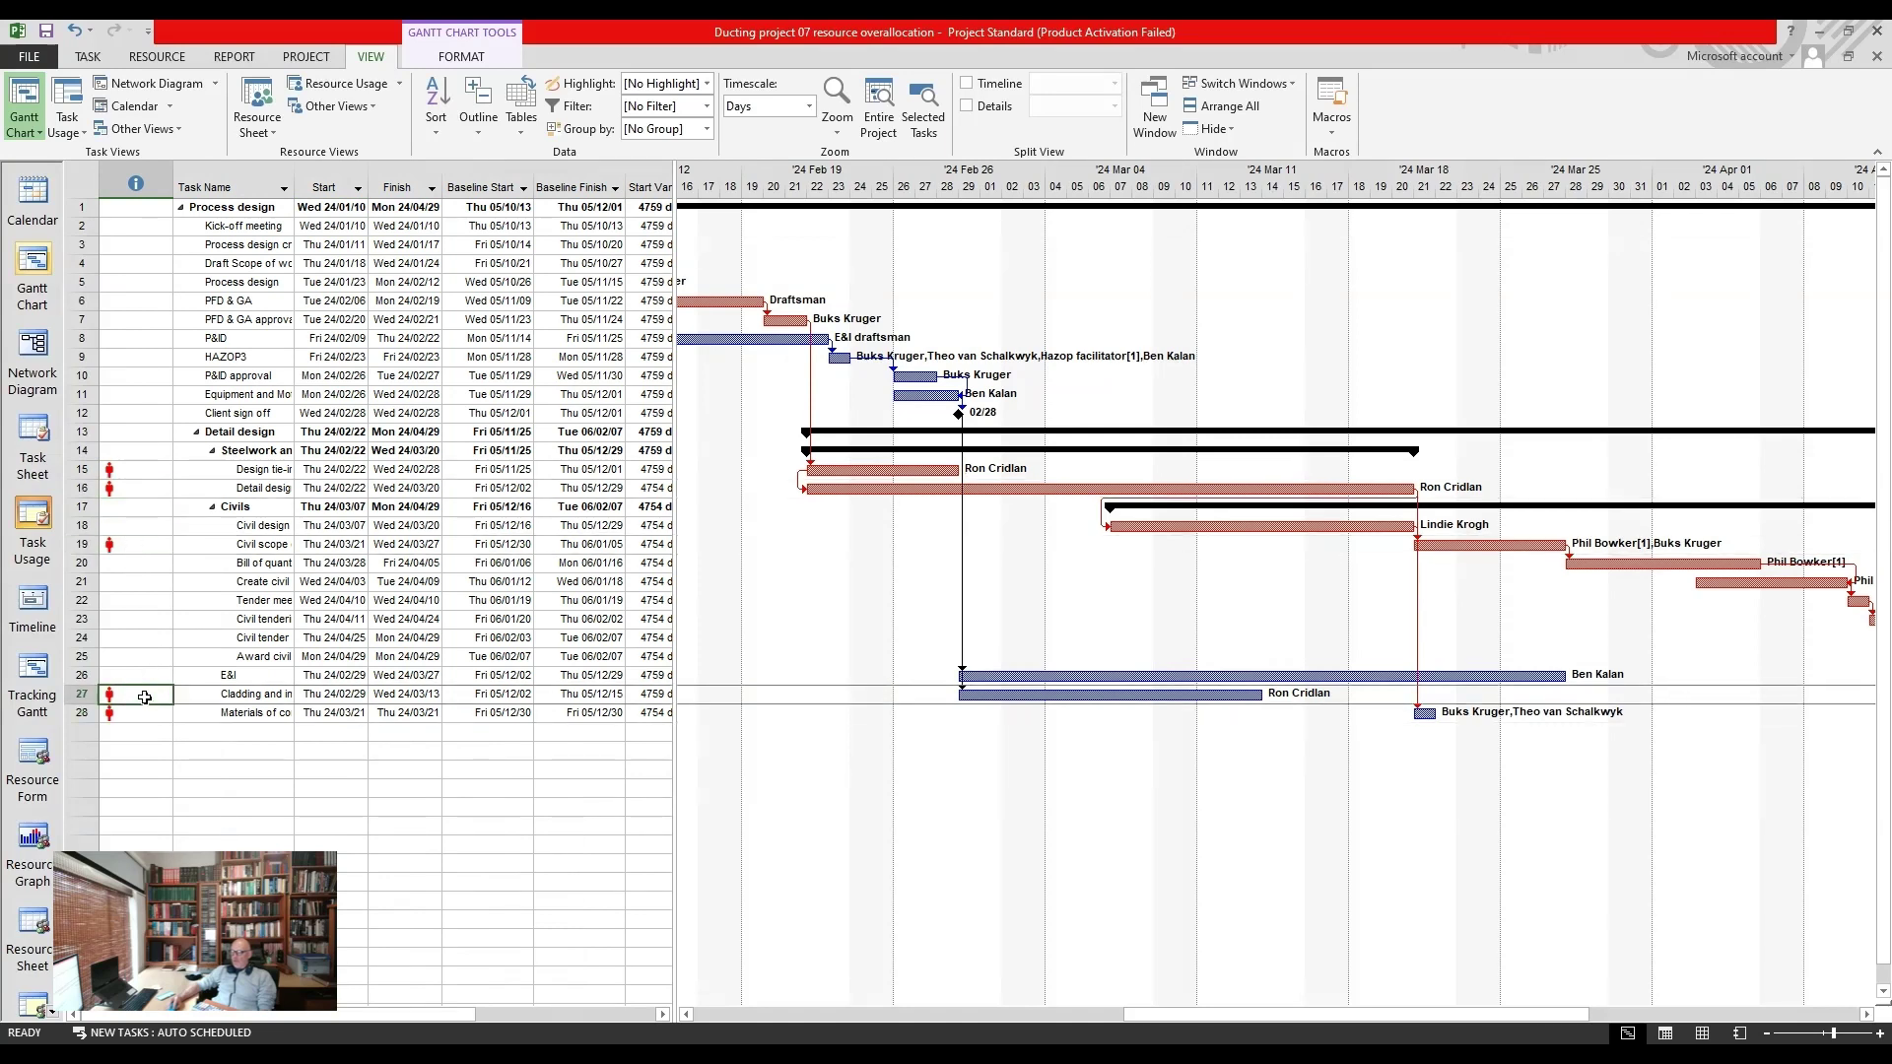
# Step: Check the overallocation flag on row 15, Design tie-in pieces
pyautogui.click(136, 540)
pyautogui.click(117, 488)
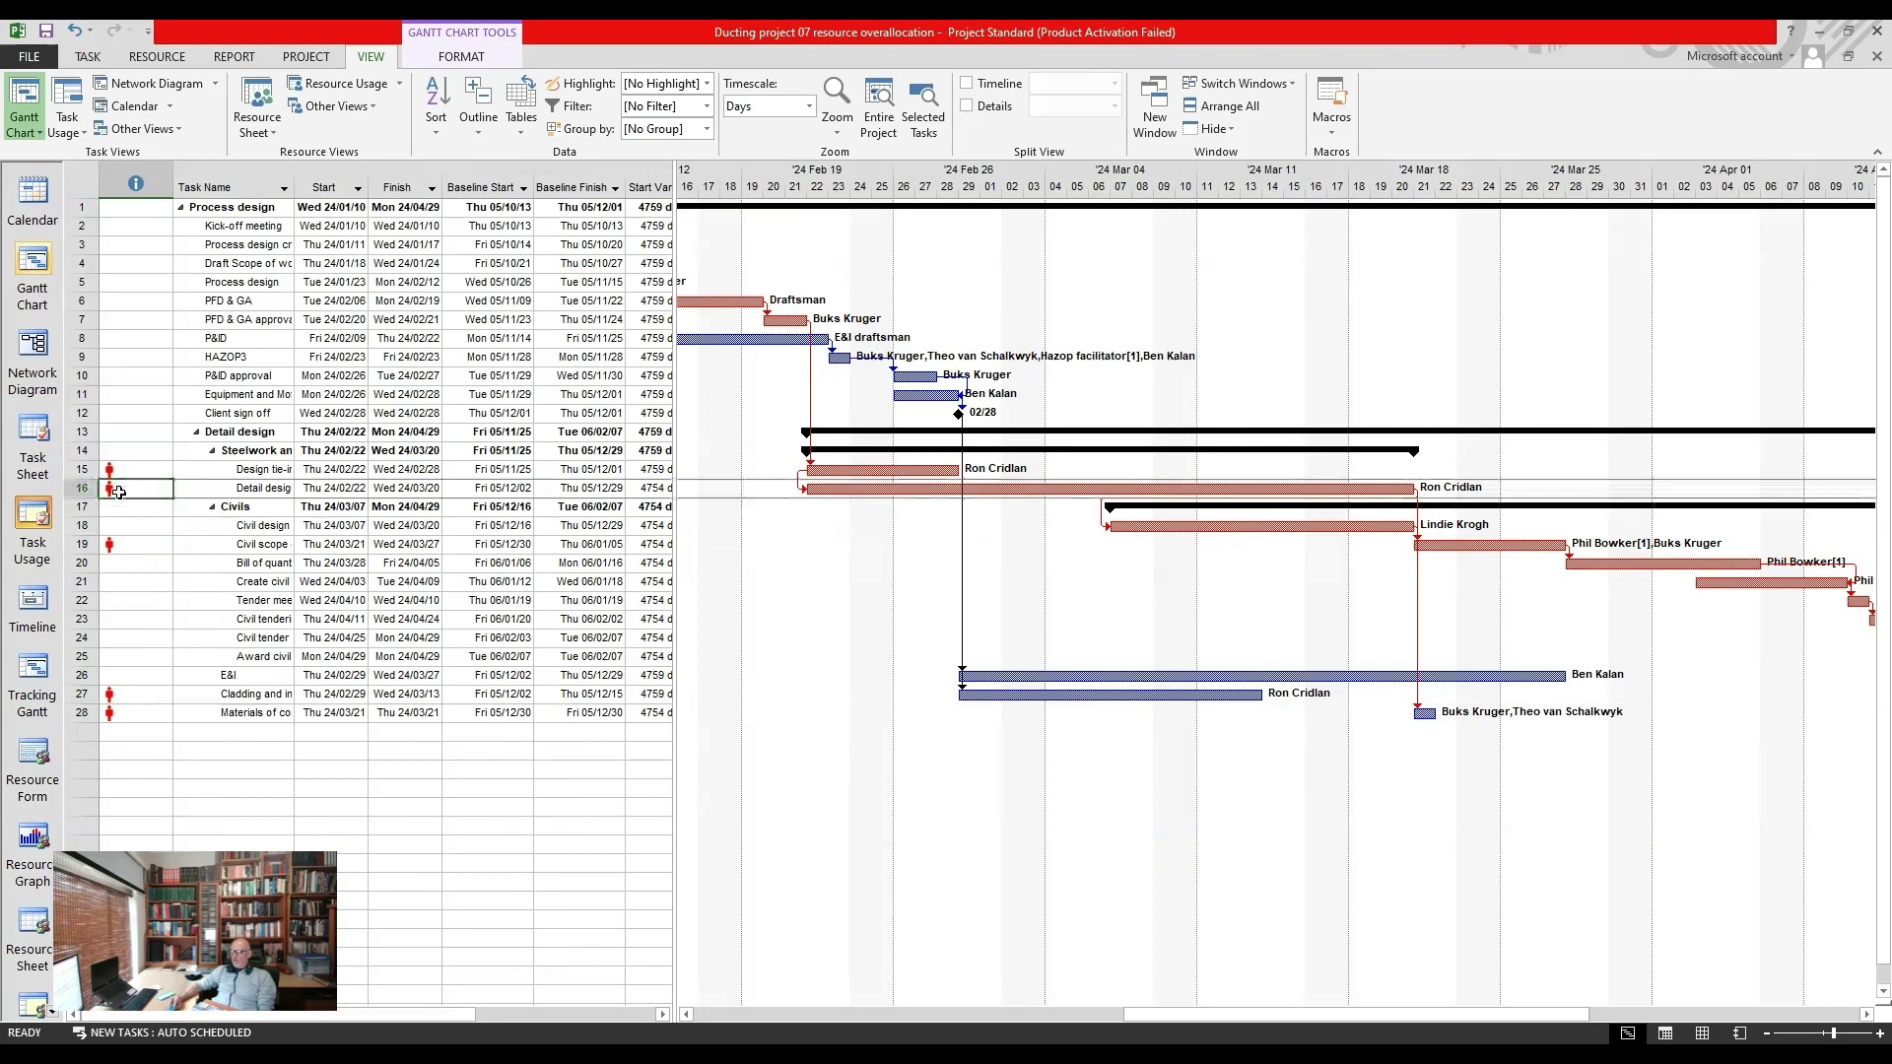
pyautogui.click(125, 471)
pyautogui.moveTo(125, 471)
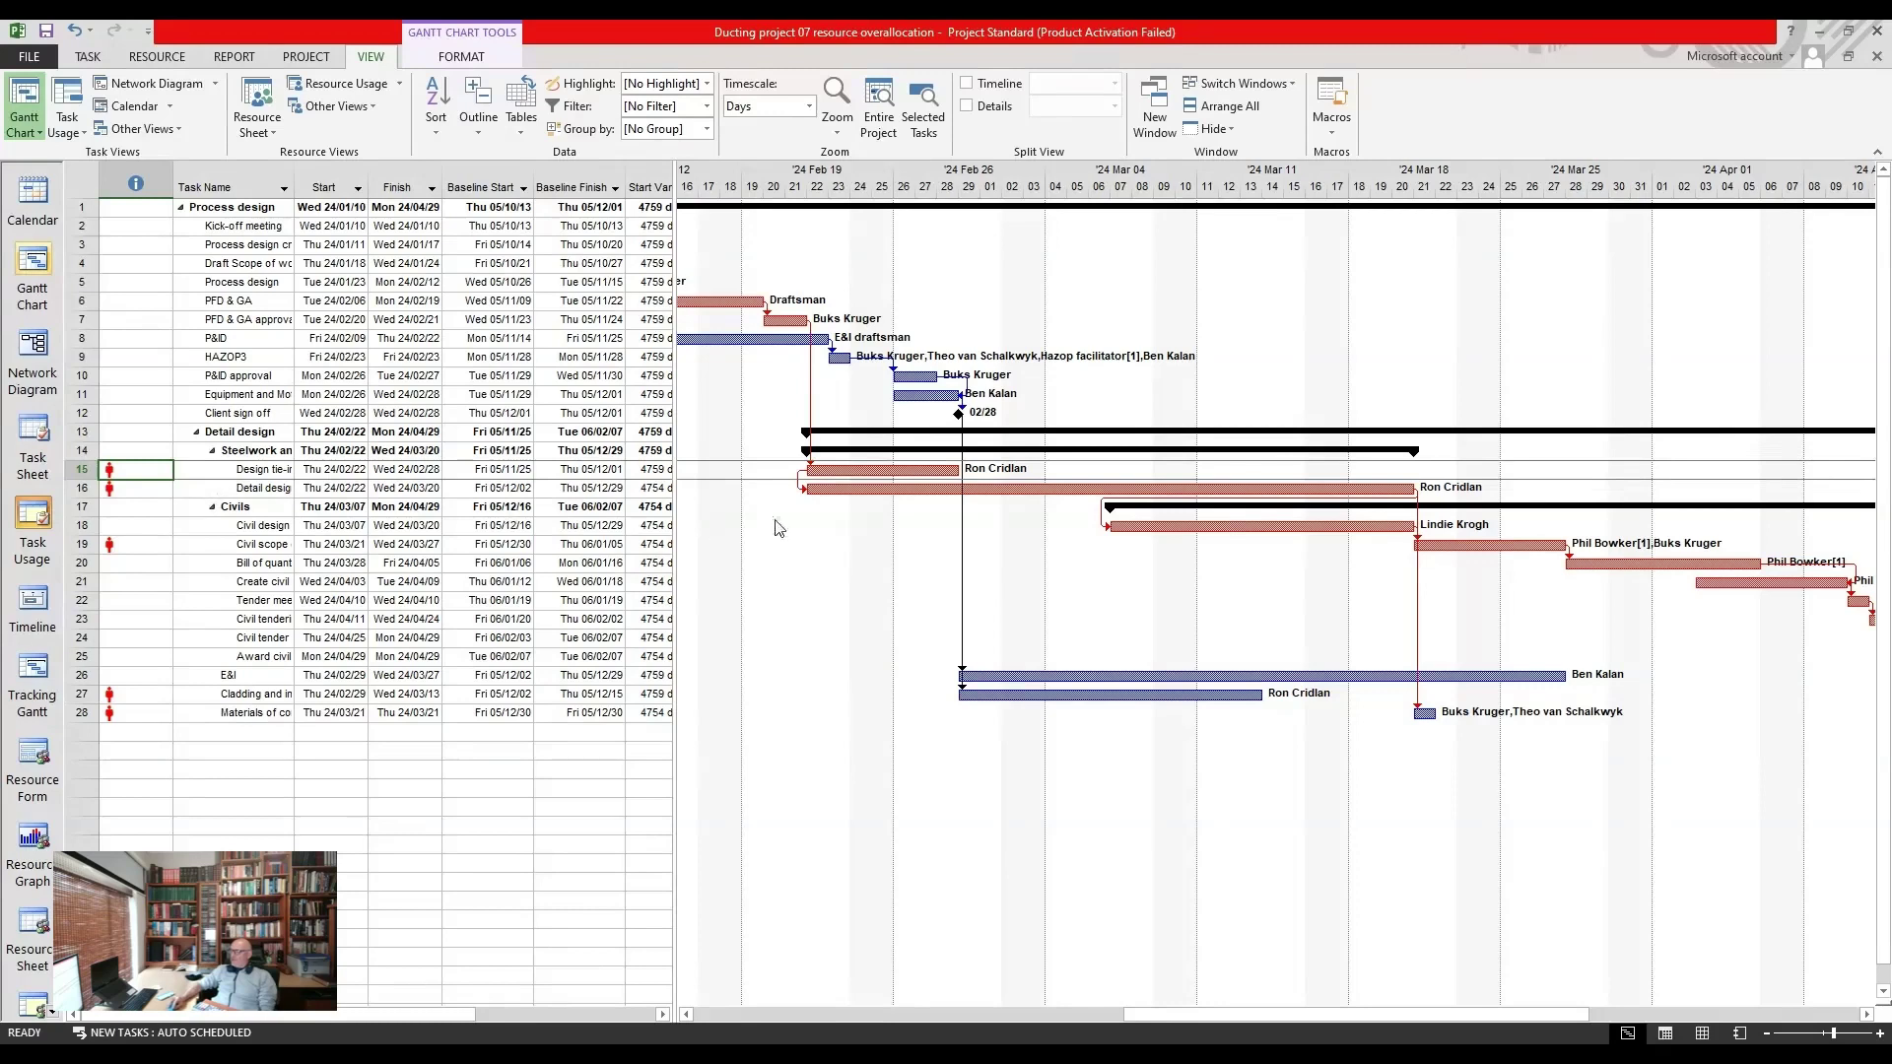
# Step: Switch to the Resource Sheet, where two resources are flagged as overallocated
pyautogui.click(991, 469)
pyautogui.click(996, 490)
pyautogui.click(1022, 692)
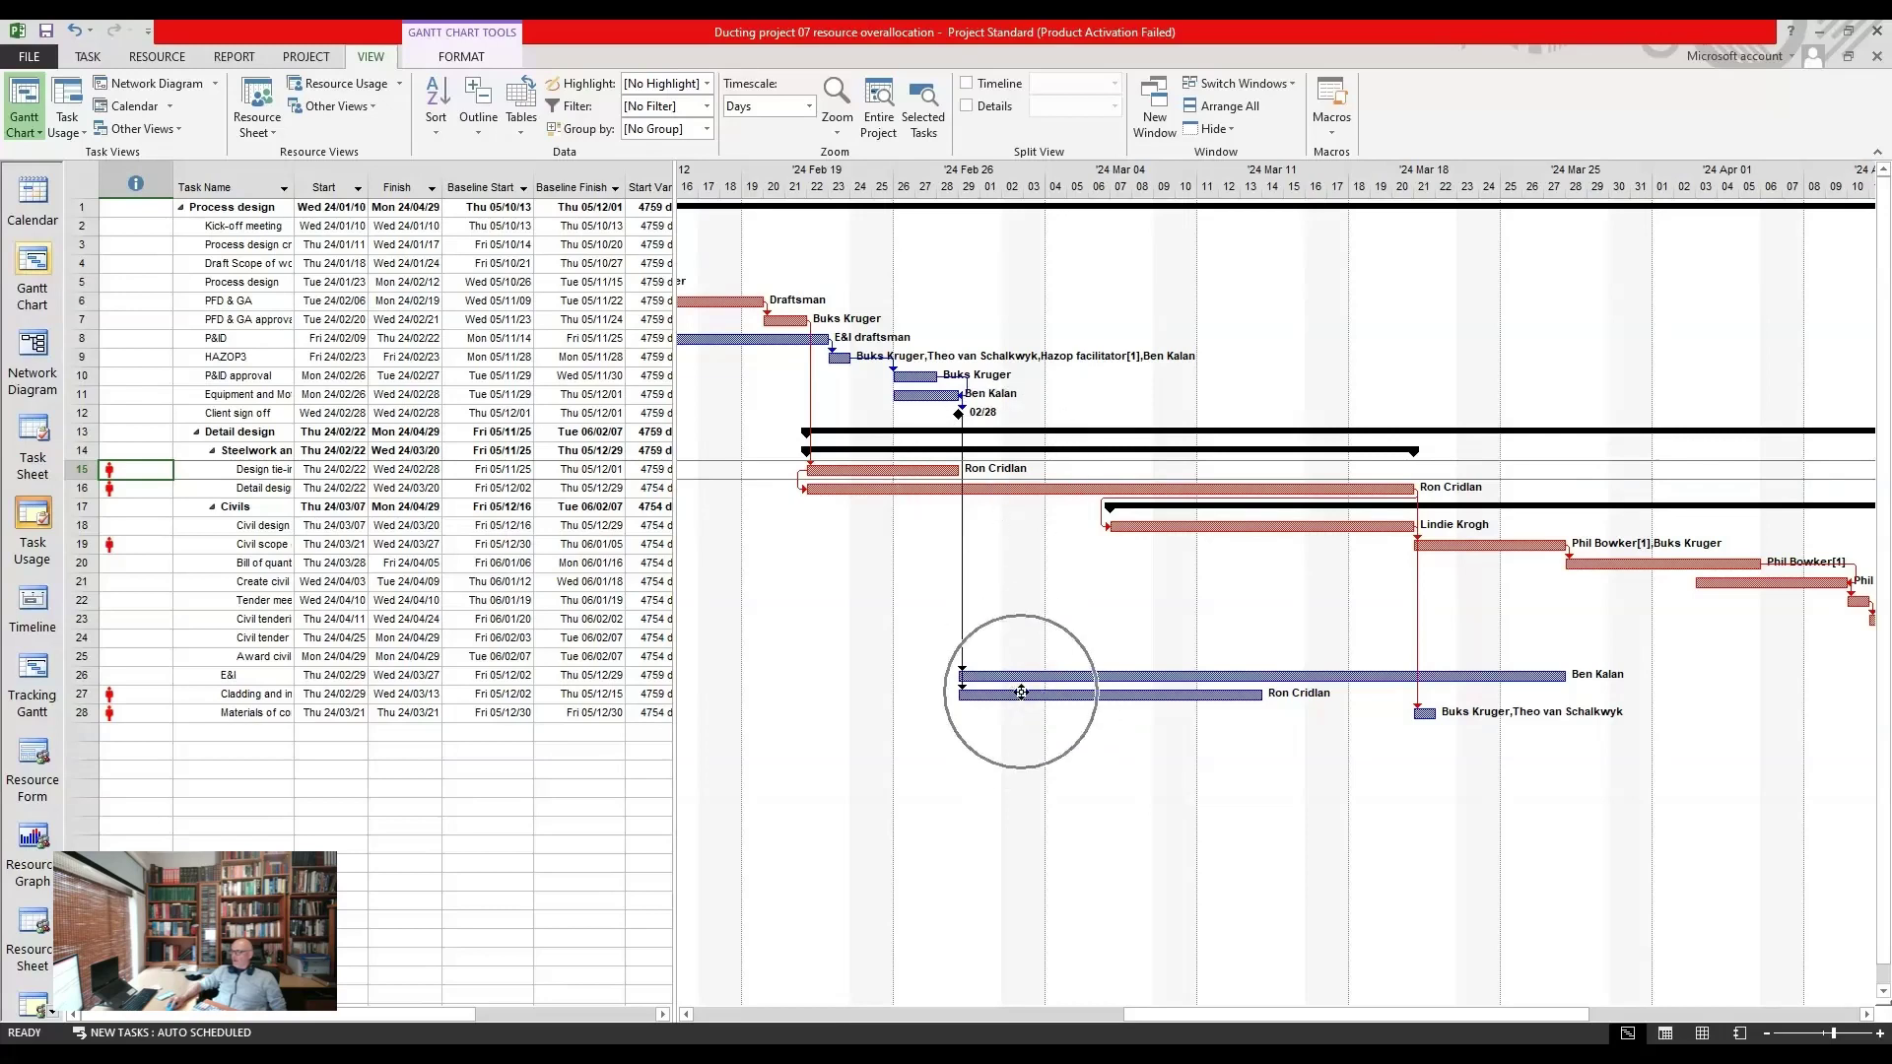
pyautogui.click(1003, 490)
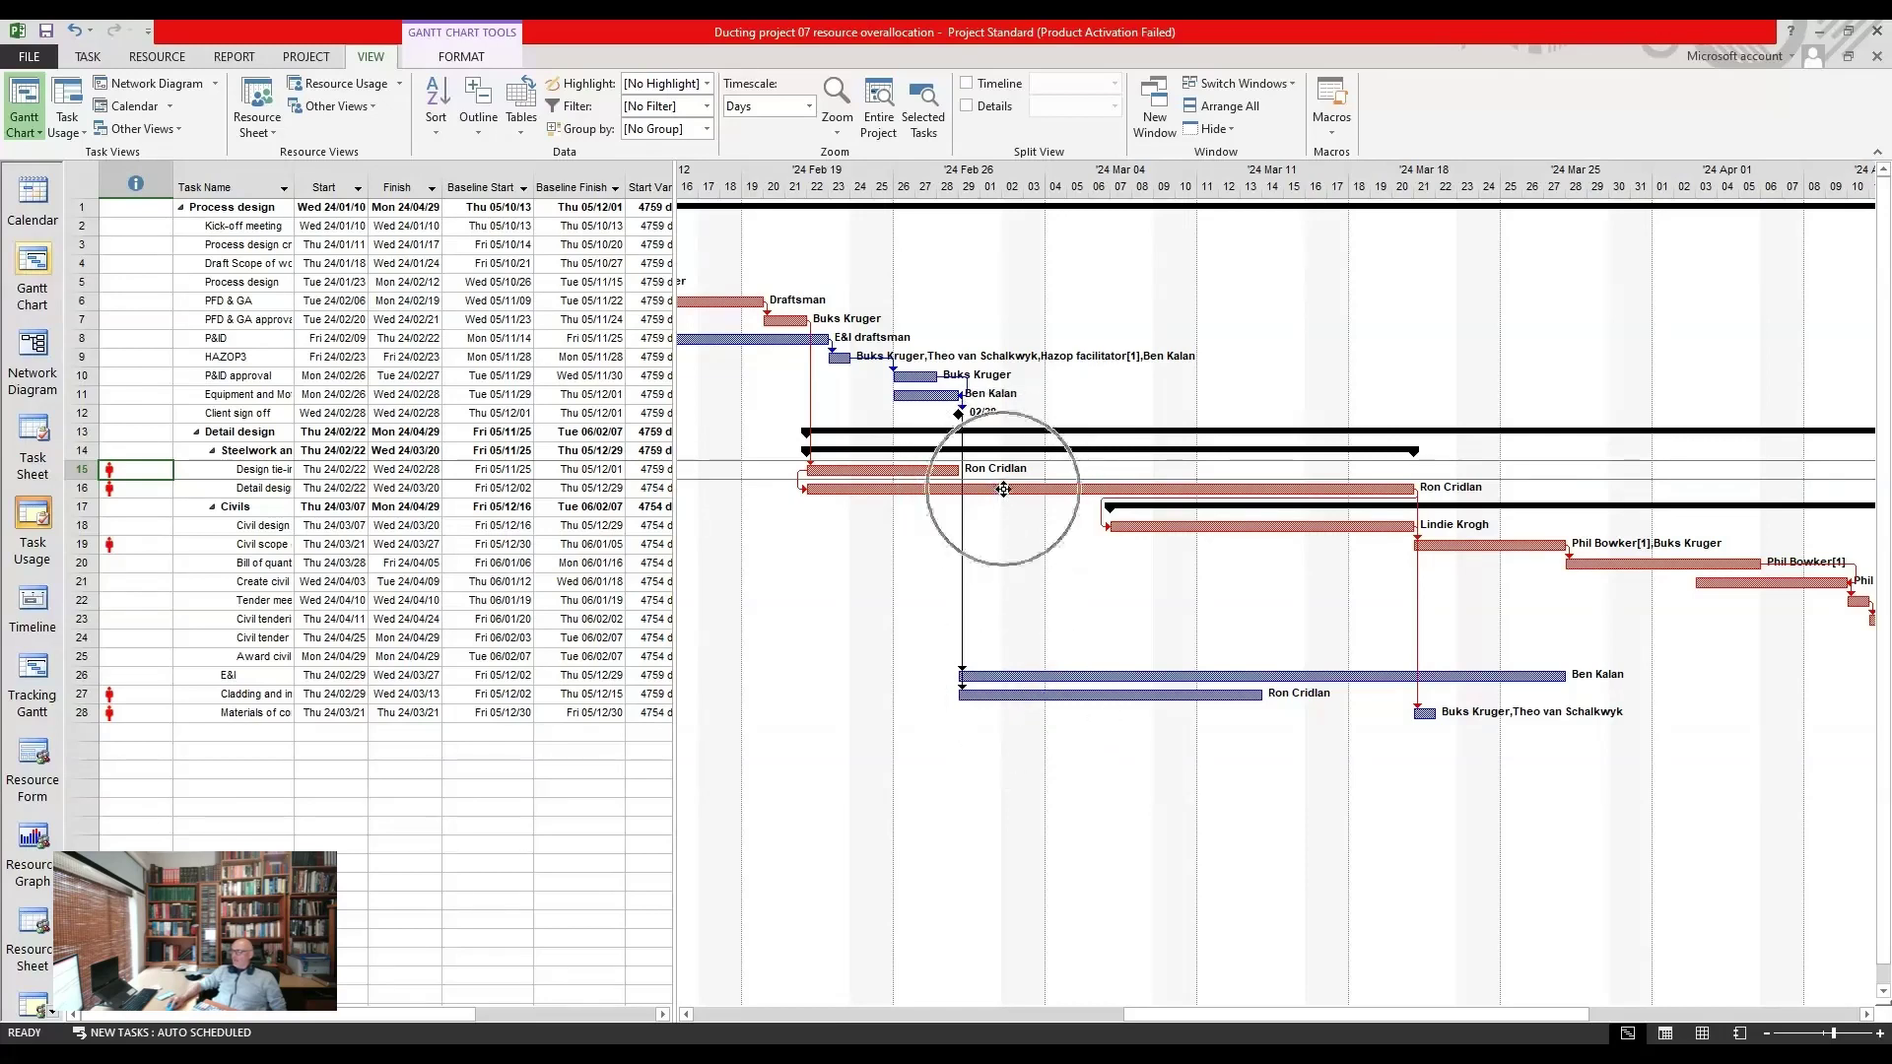
pyautogui.click(1003, 490)
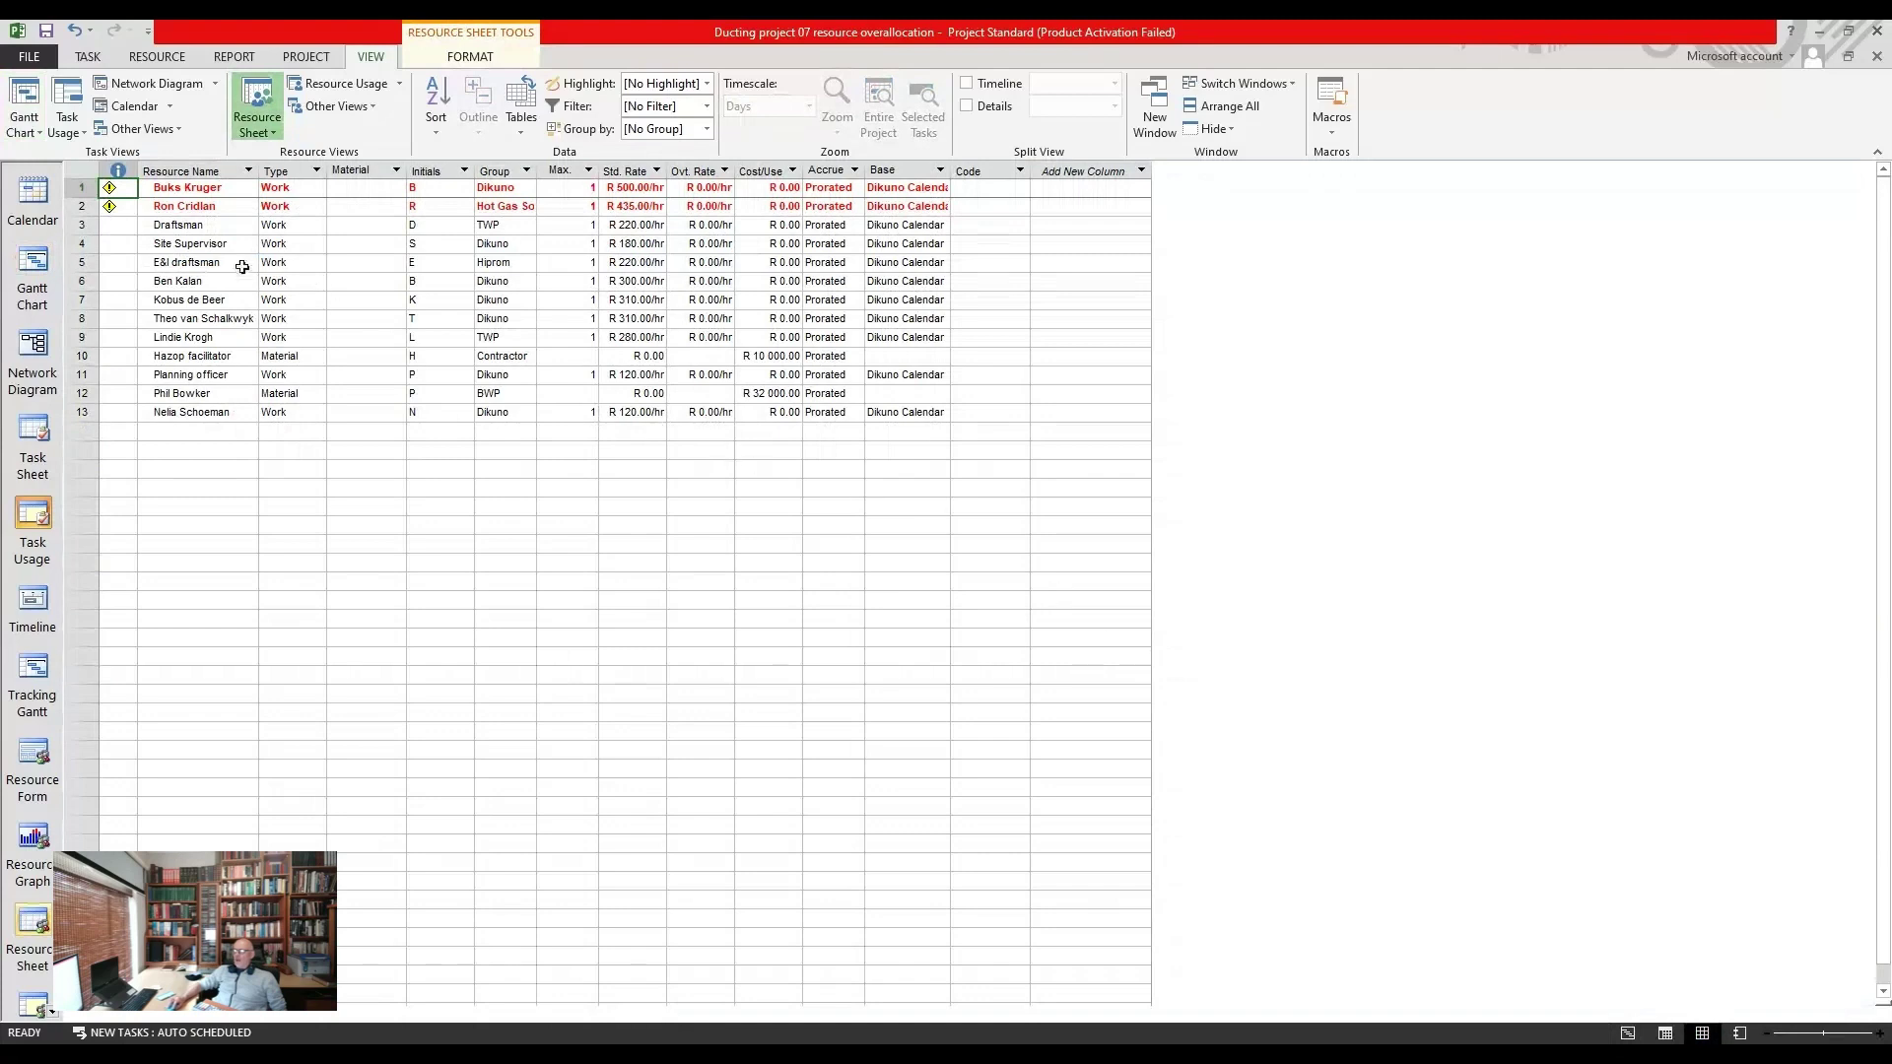
pyautogui.click(197, 190)
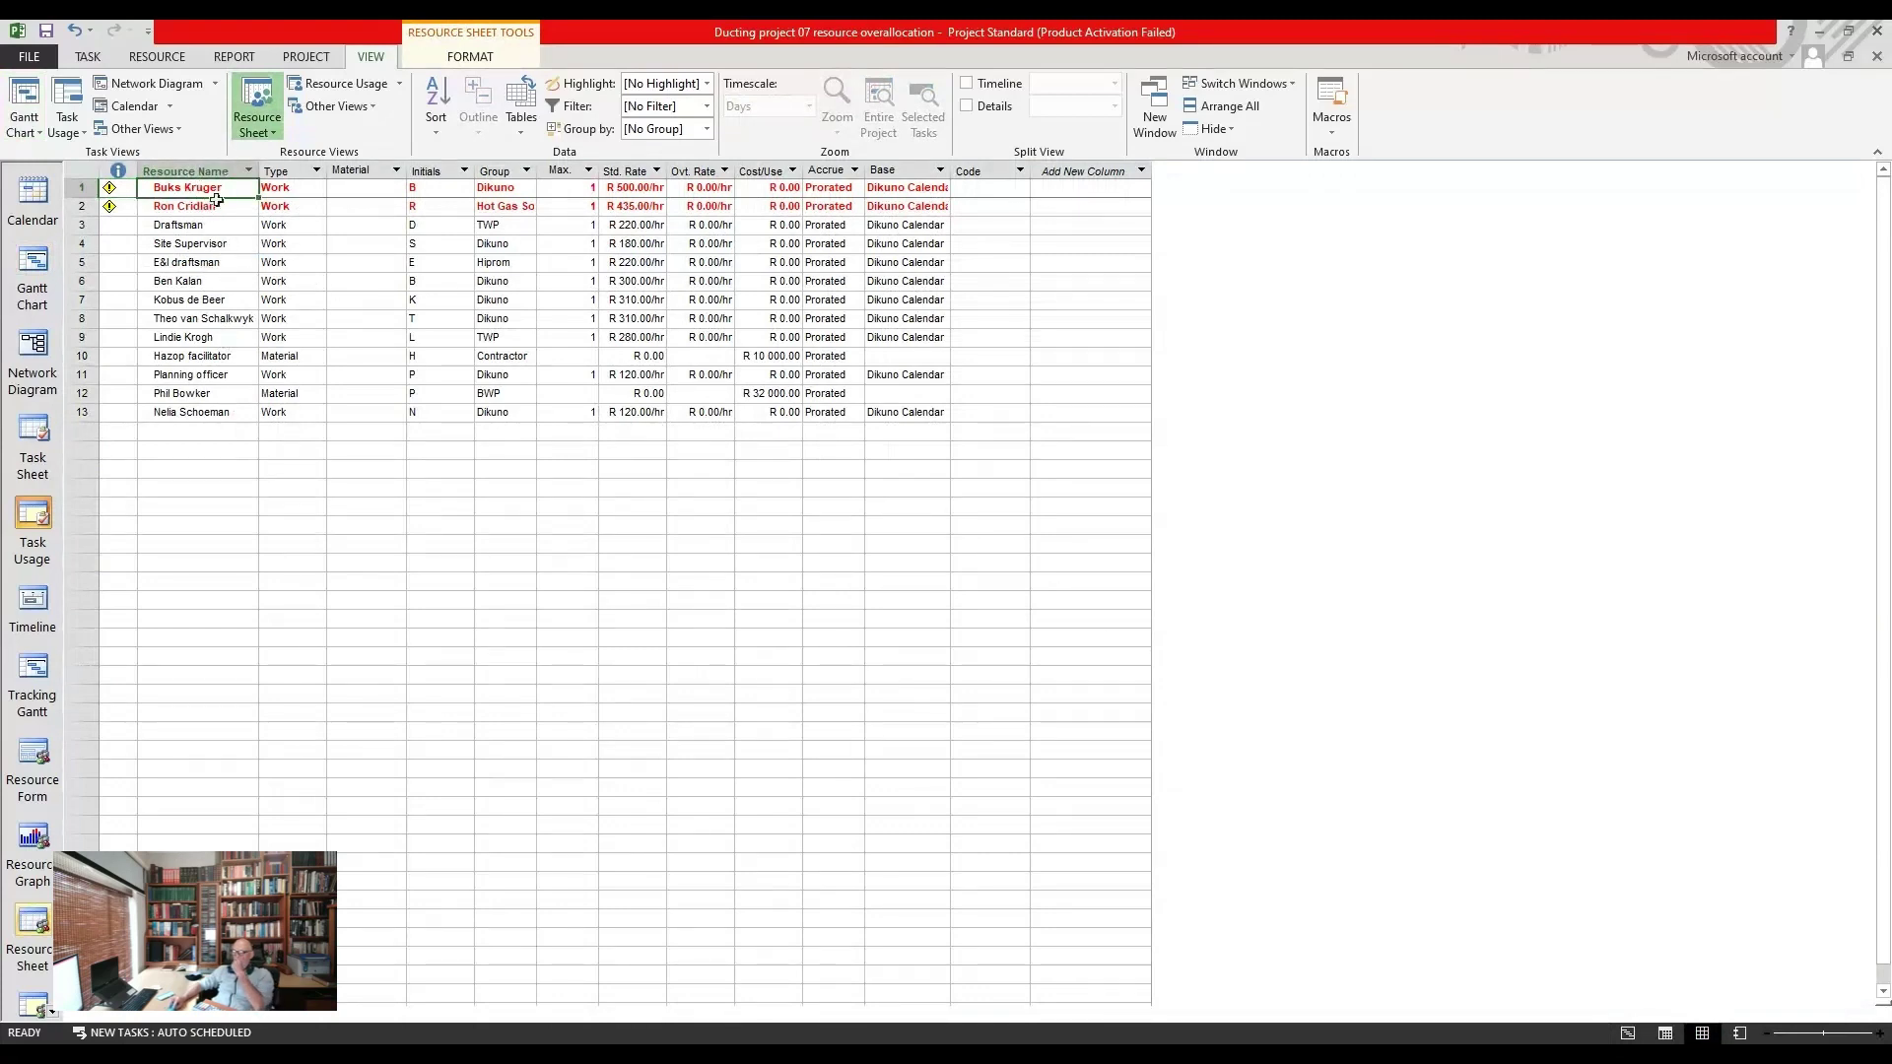
pyautogui.click(35, 272)
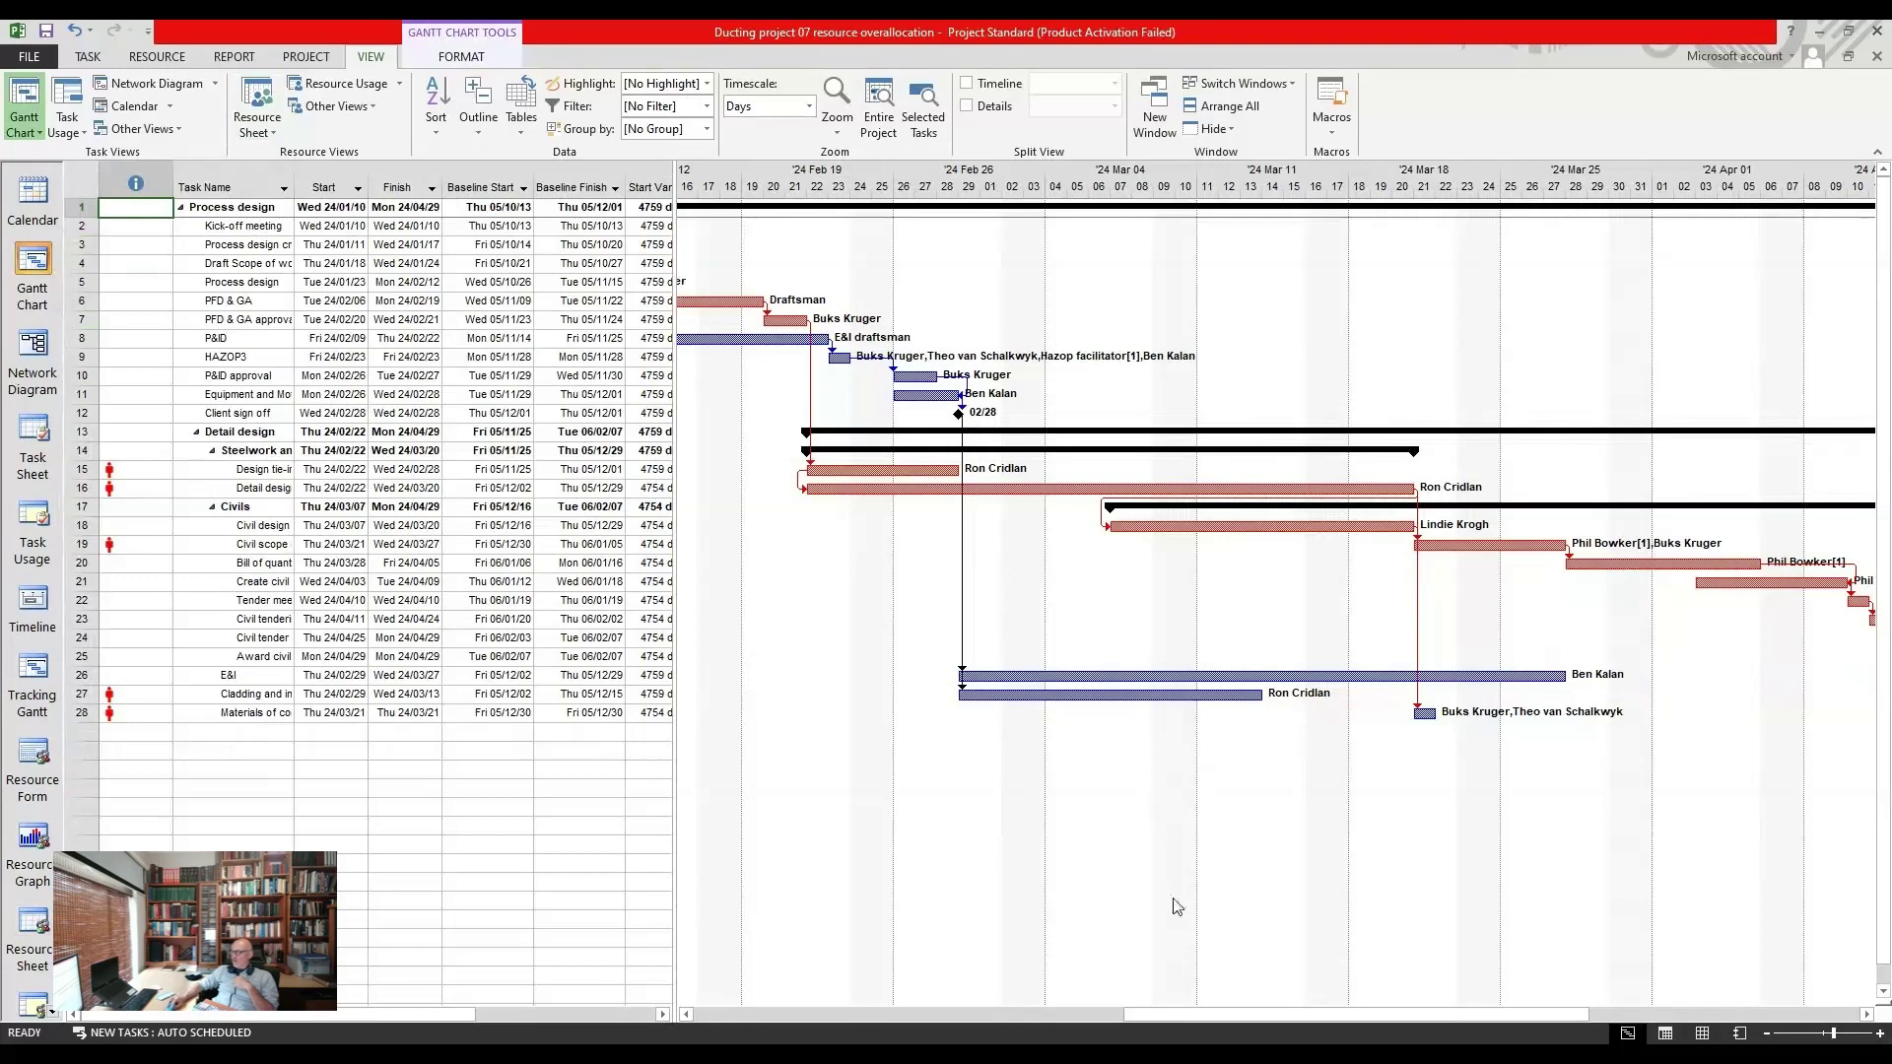
pyautogui.moveTo(1189, 1018); pyautogui.dragTo(1016, 1024)
pyautogui.click(972, 1013)
pyautogui.click(976, 1013)
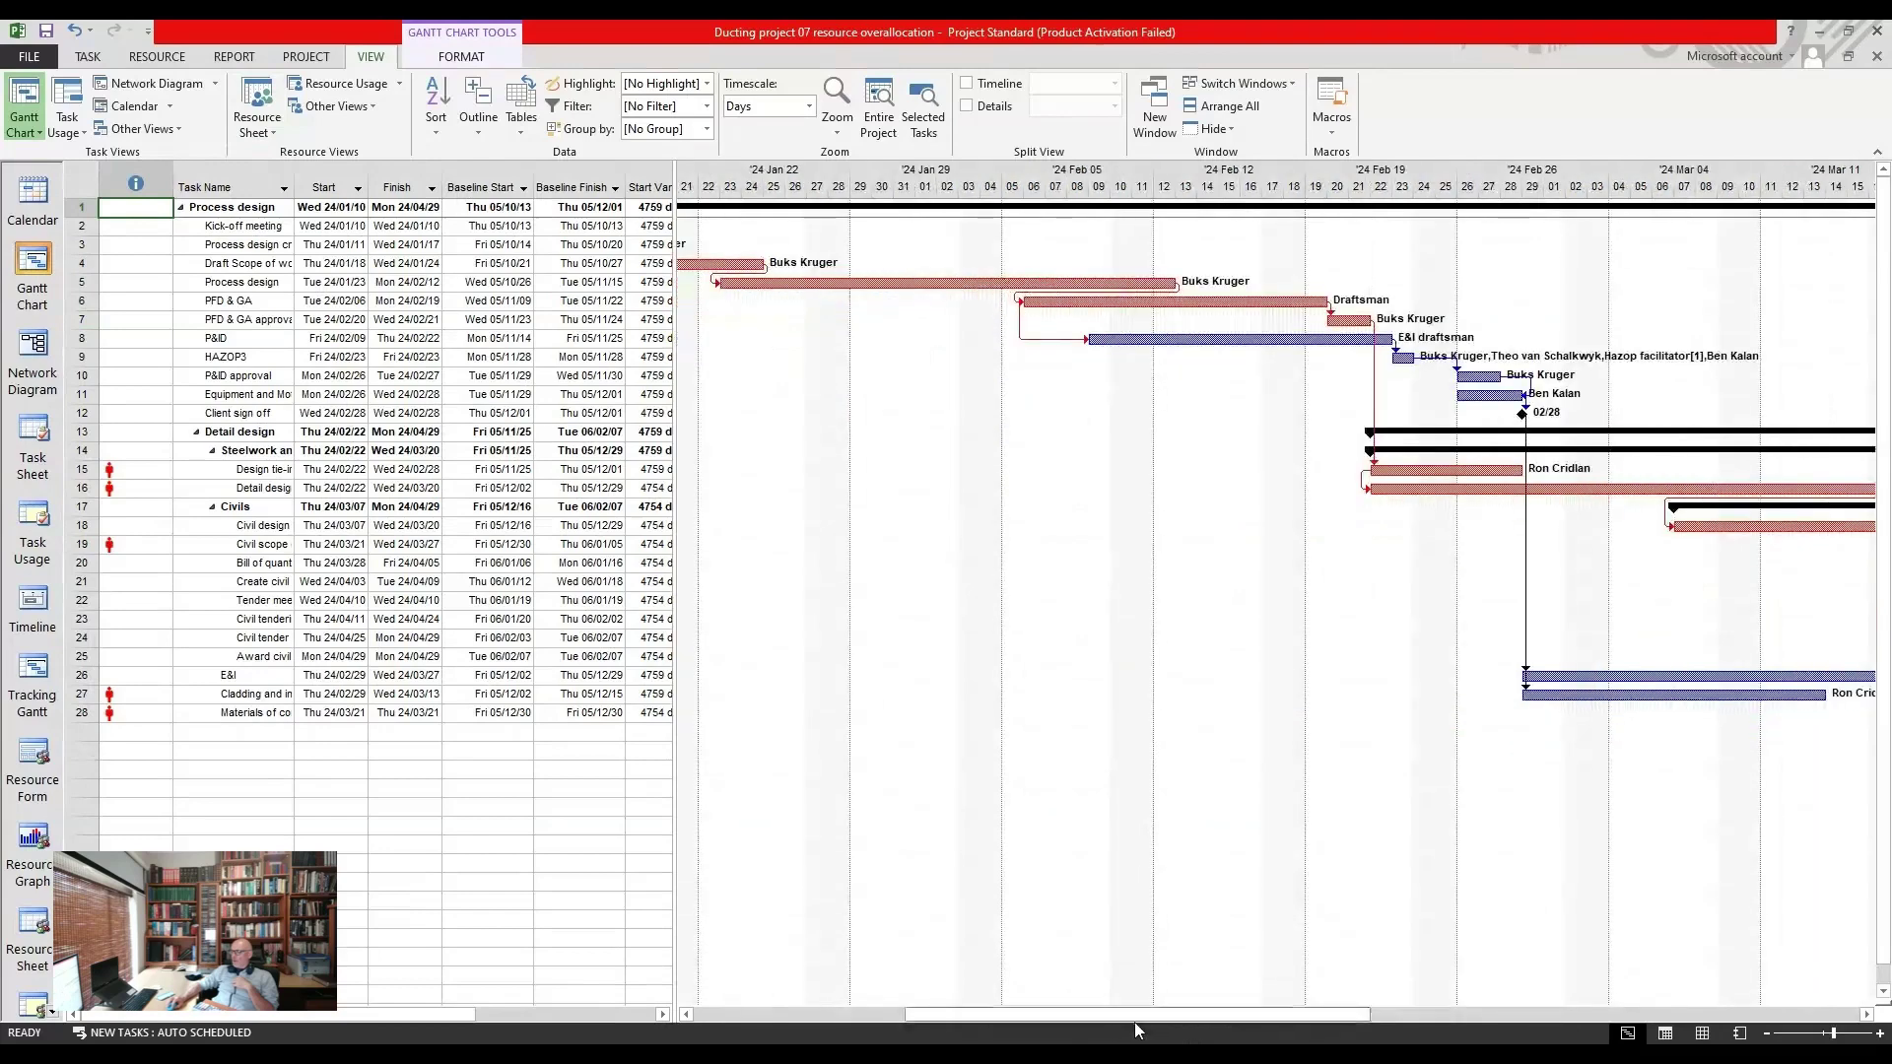
pyautogui.hscroll(-3, 1081, 1022)
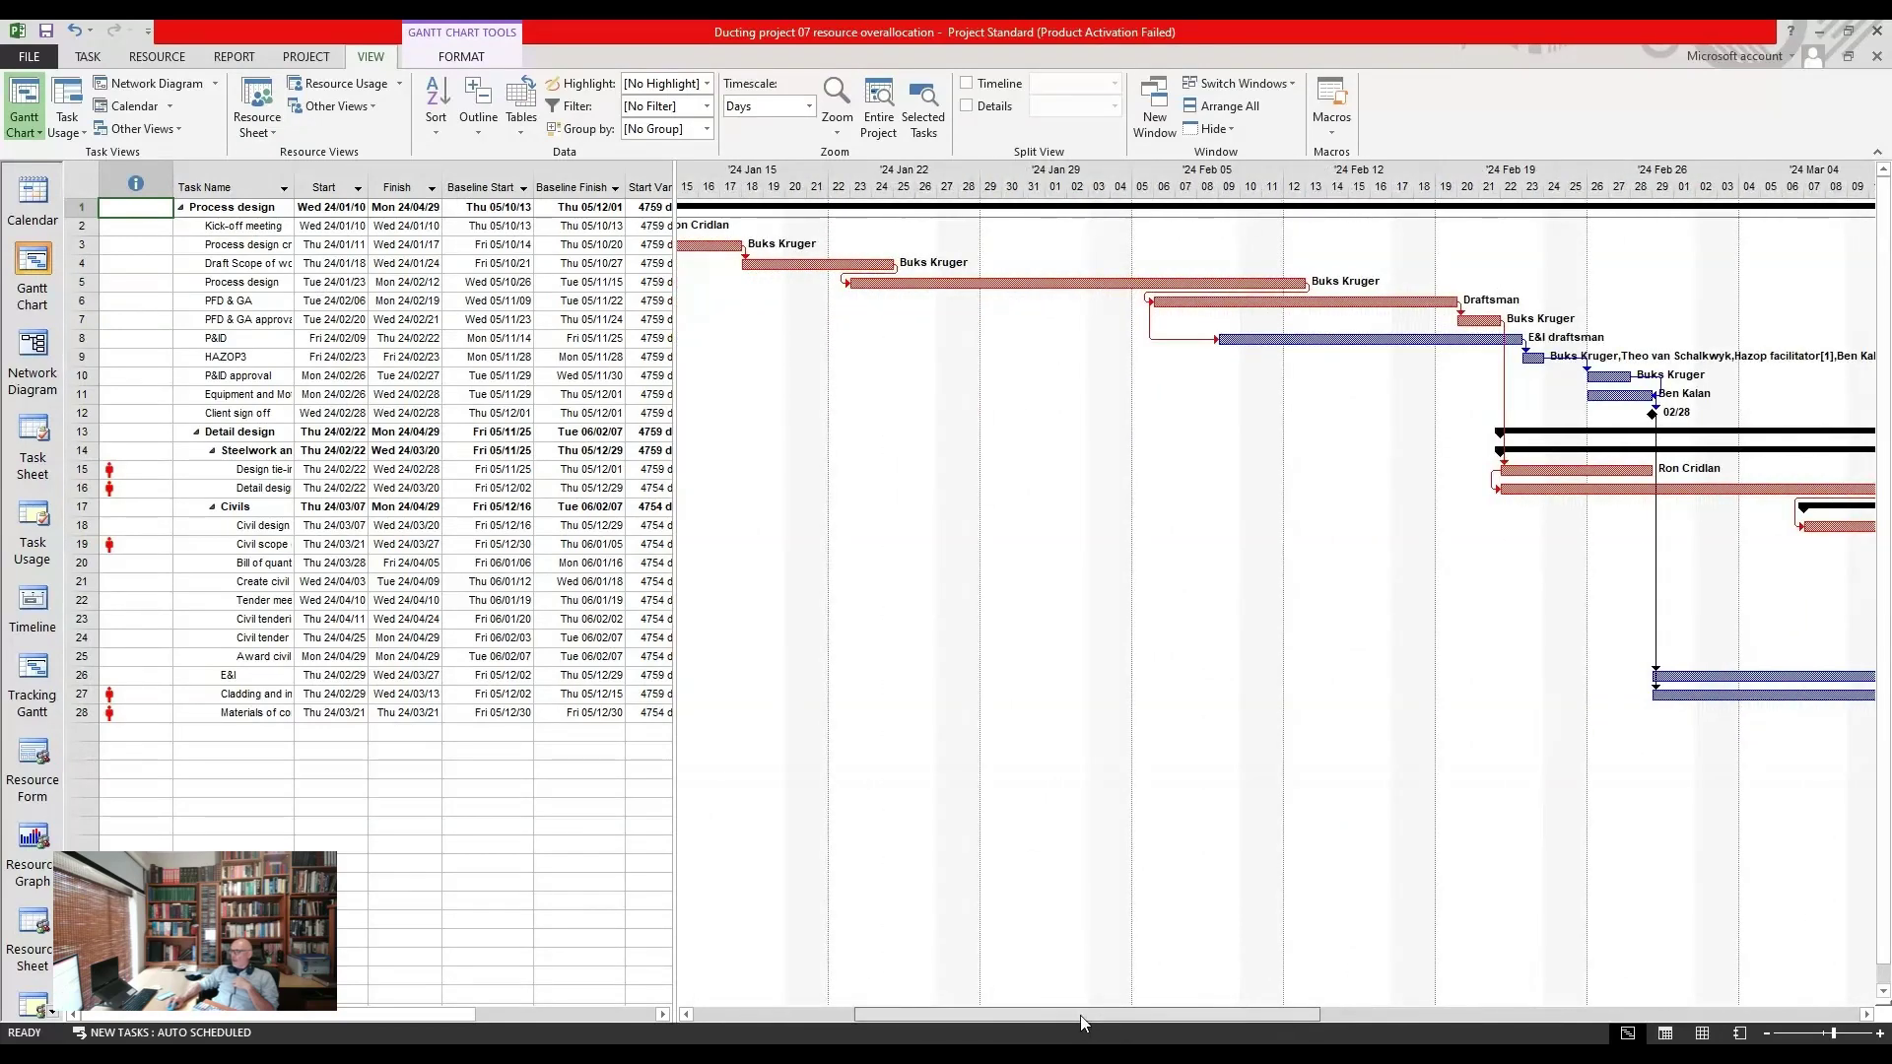
pyautogui.hscroll(5, 1163, 1015)
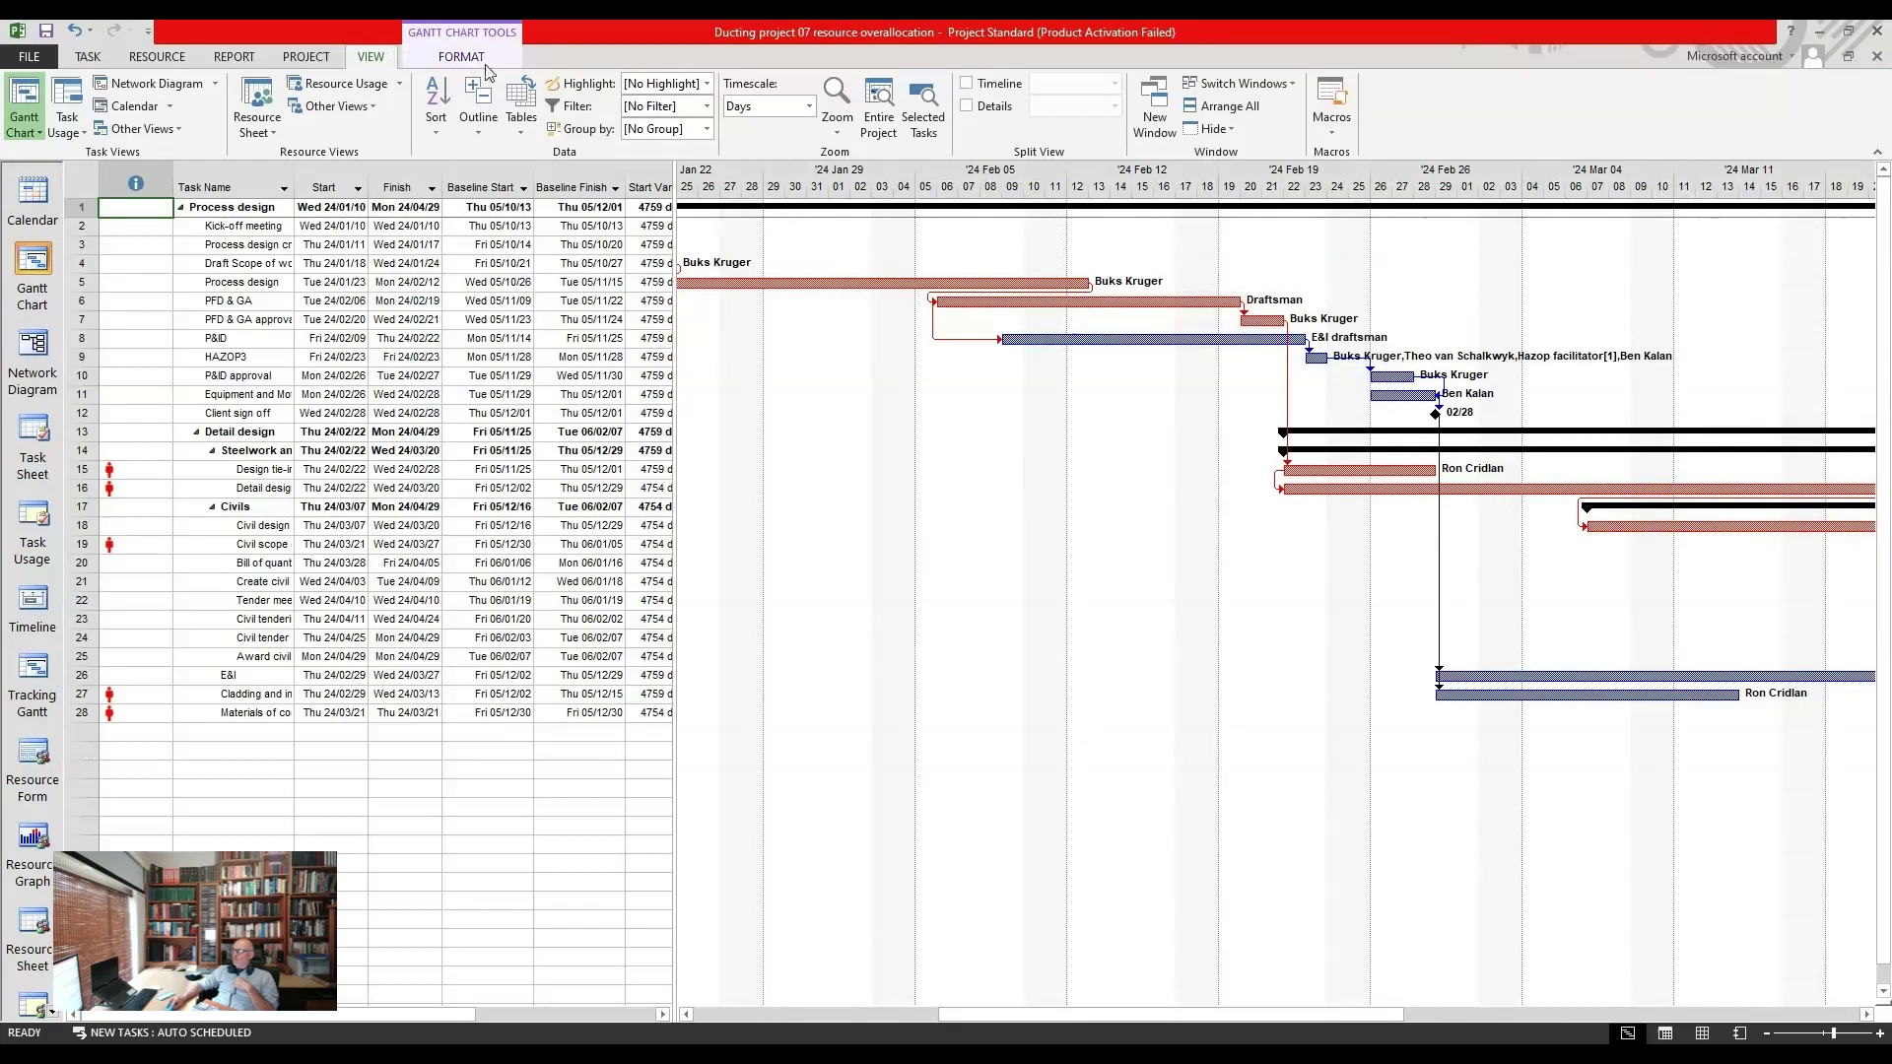
# Step: Show the Task Form beneath the Gantt chart and review its display options unchanged
pyautogui.click(967, 105)
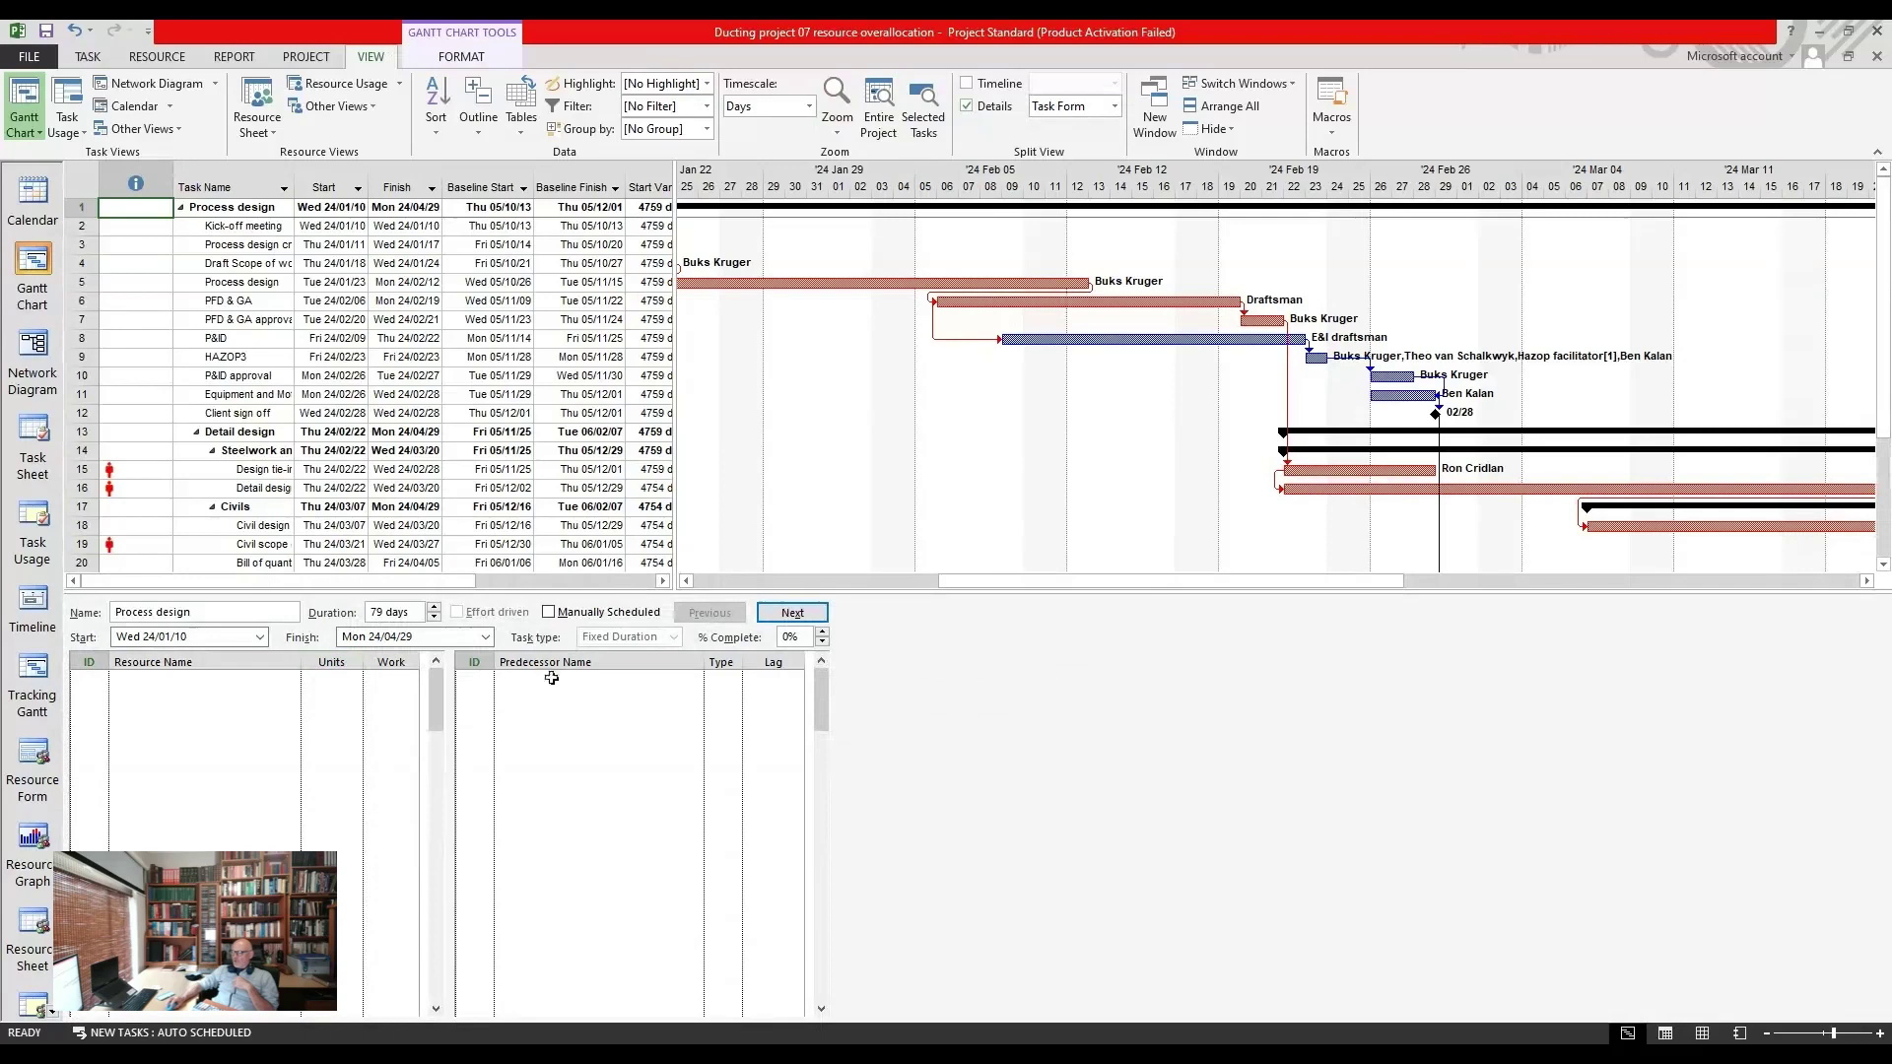
pyautogui.rightClick(998, 657)
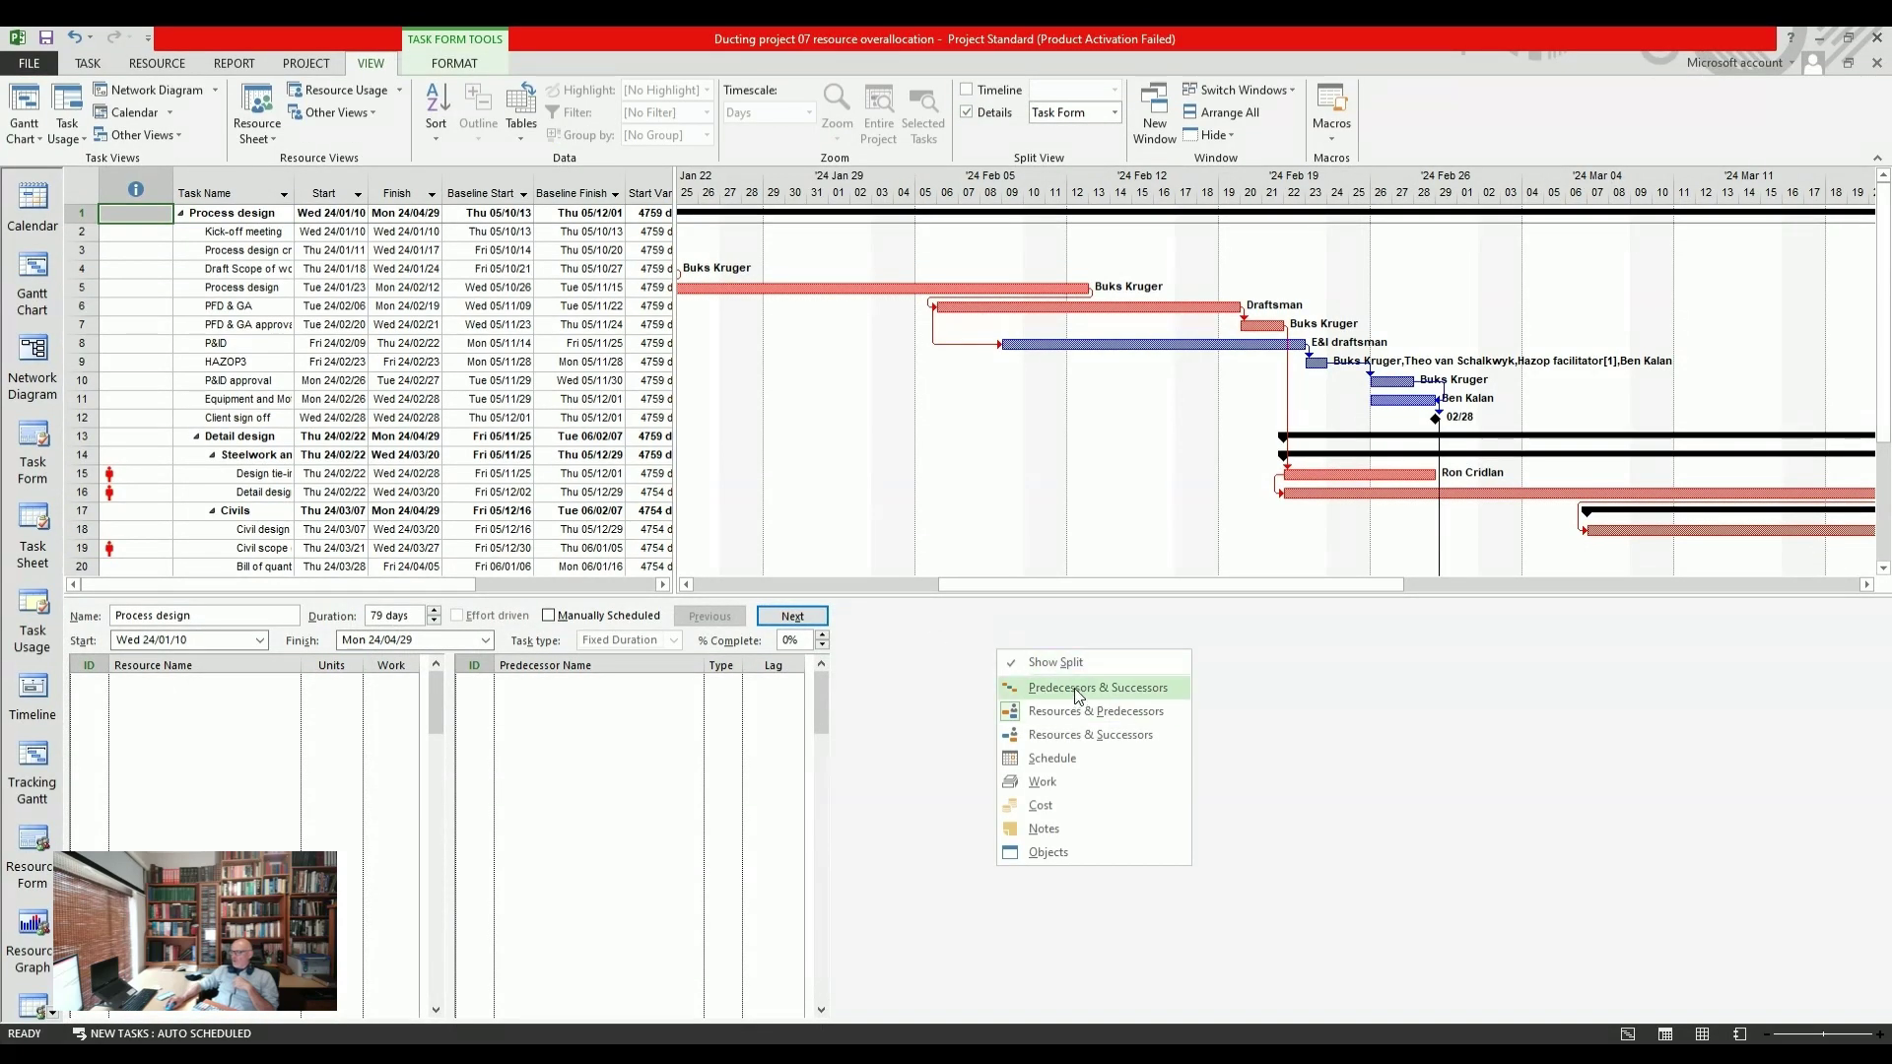
pyautogui.click(884, 693)
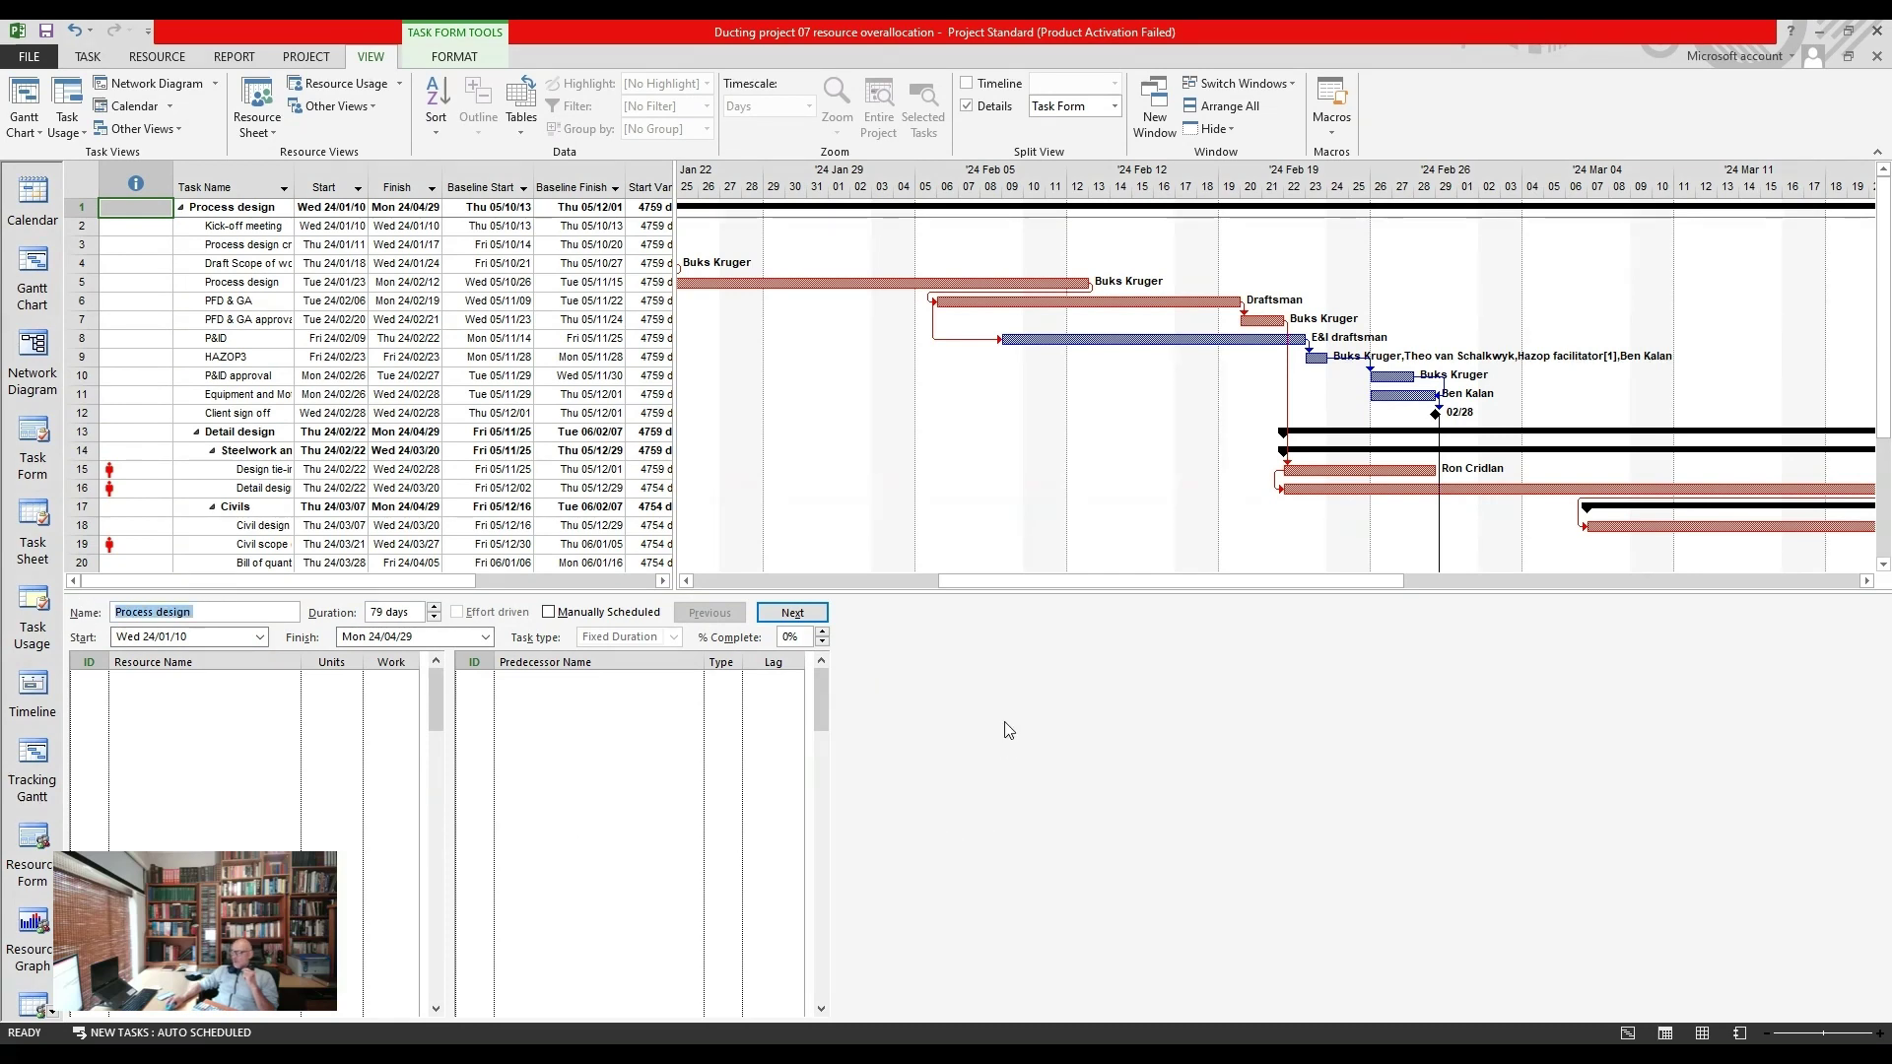
# Step: Start choosing a resource for Process design in the Task Form
pyautogui.click(253, 714)
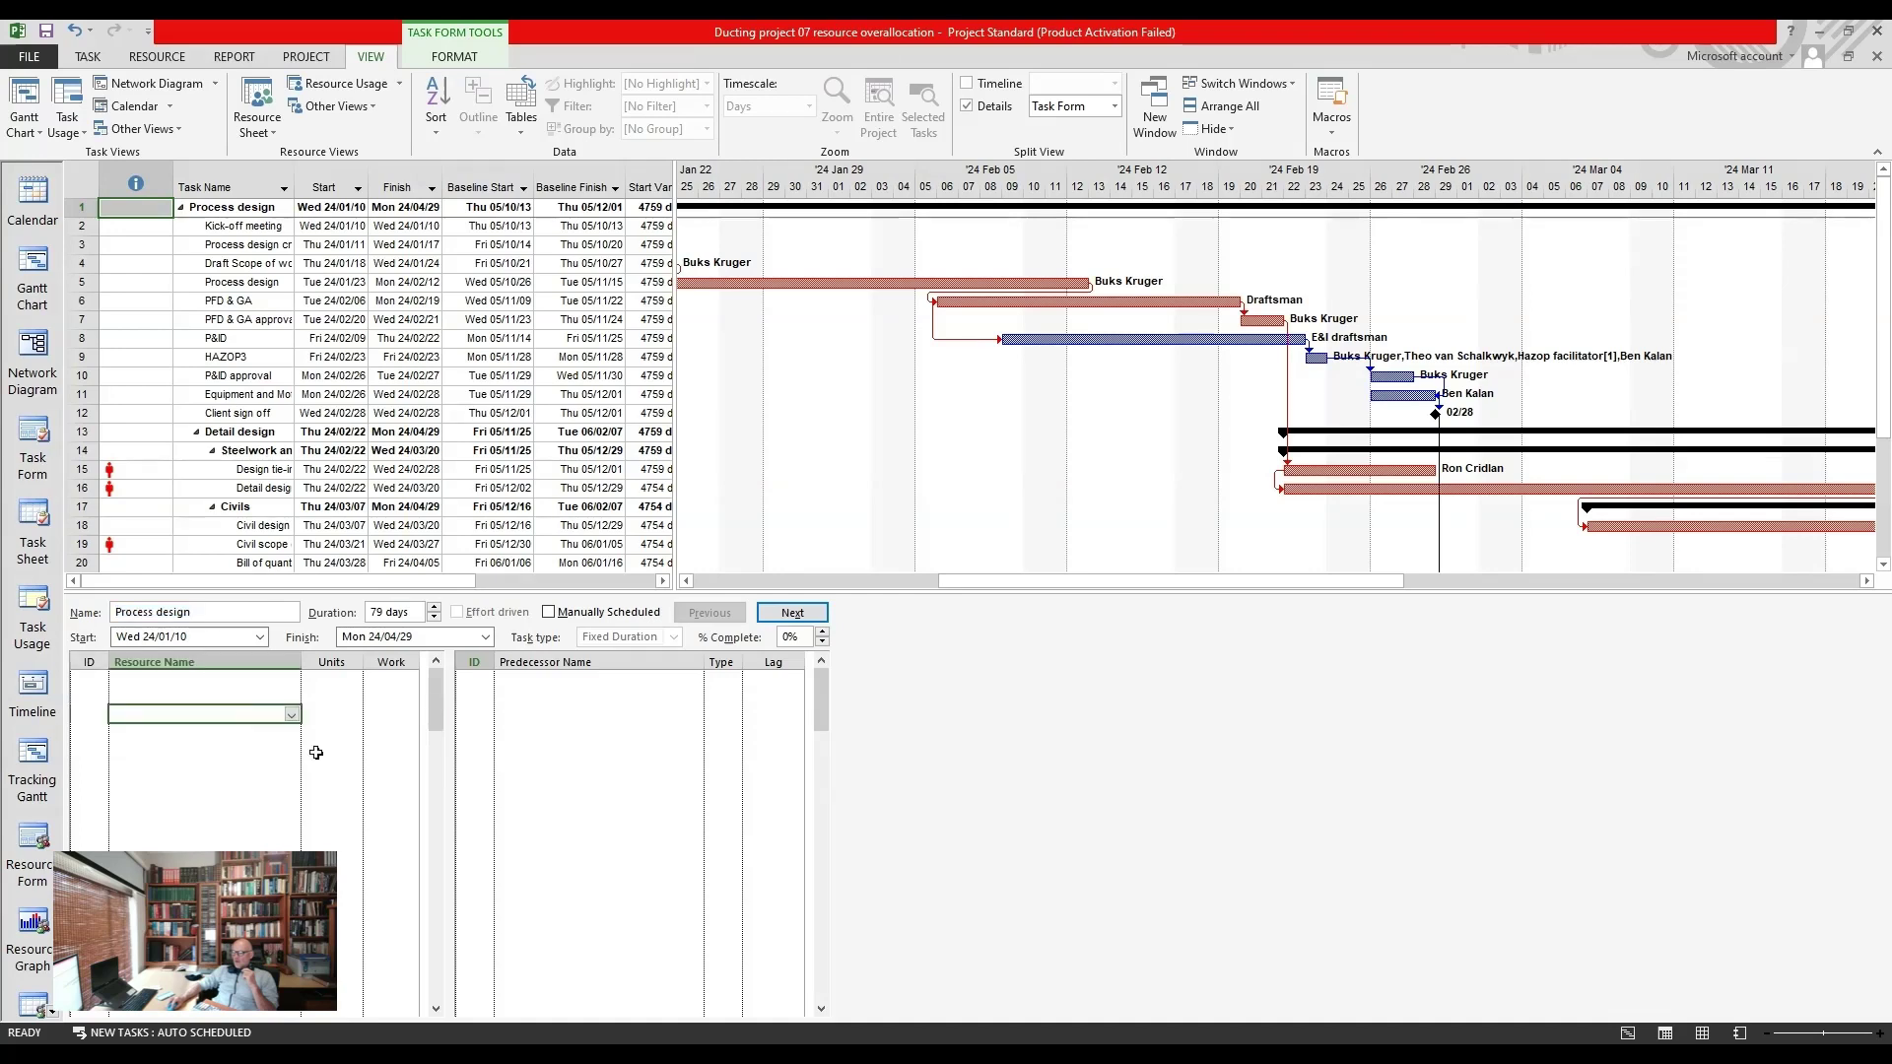
pyautogui.click(217, 613)
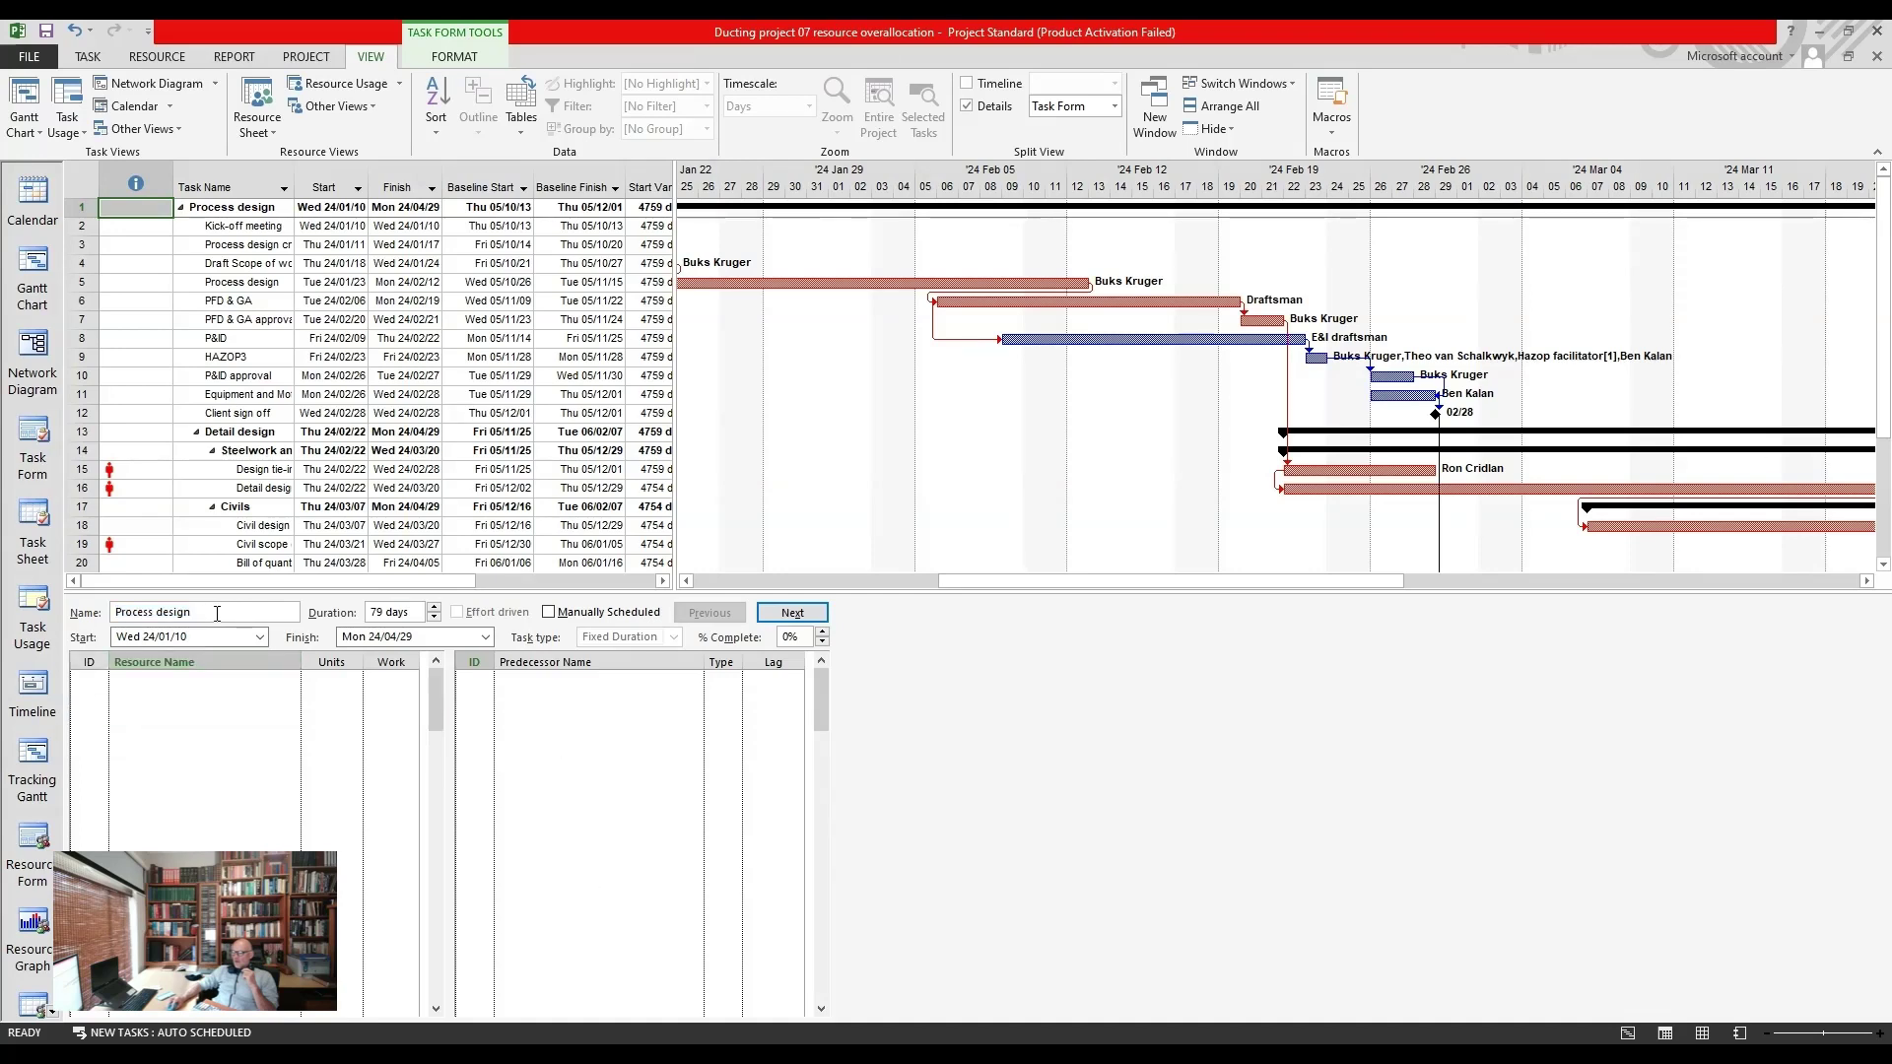
pyautogui.moveTo(217, 613); pyautogui.dragTo(113, 613)
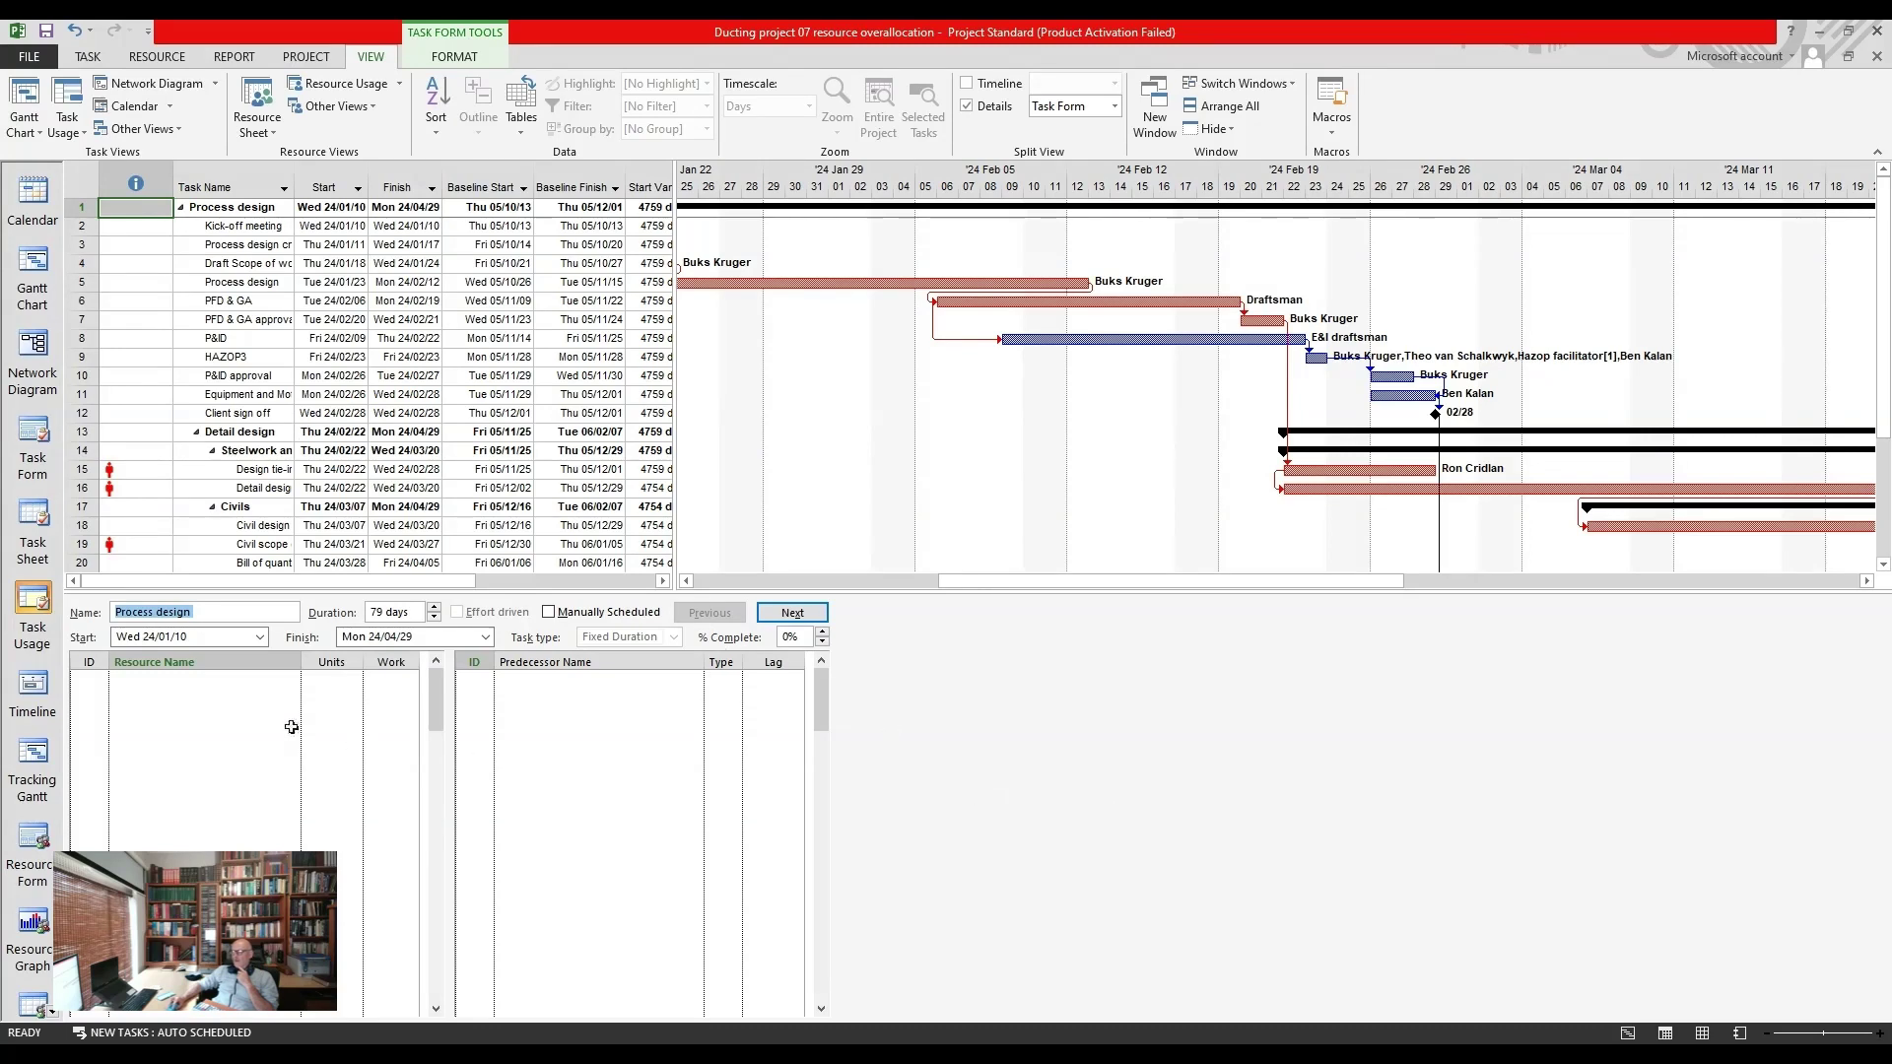
pyautogui.click(240, 711)
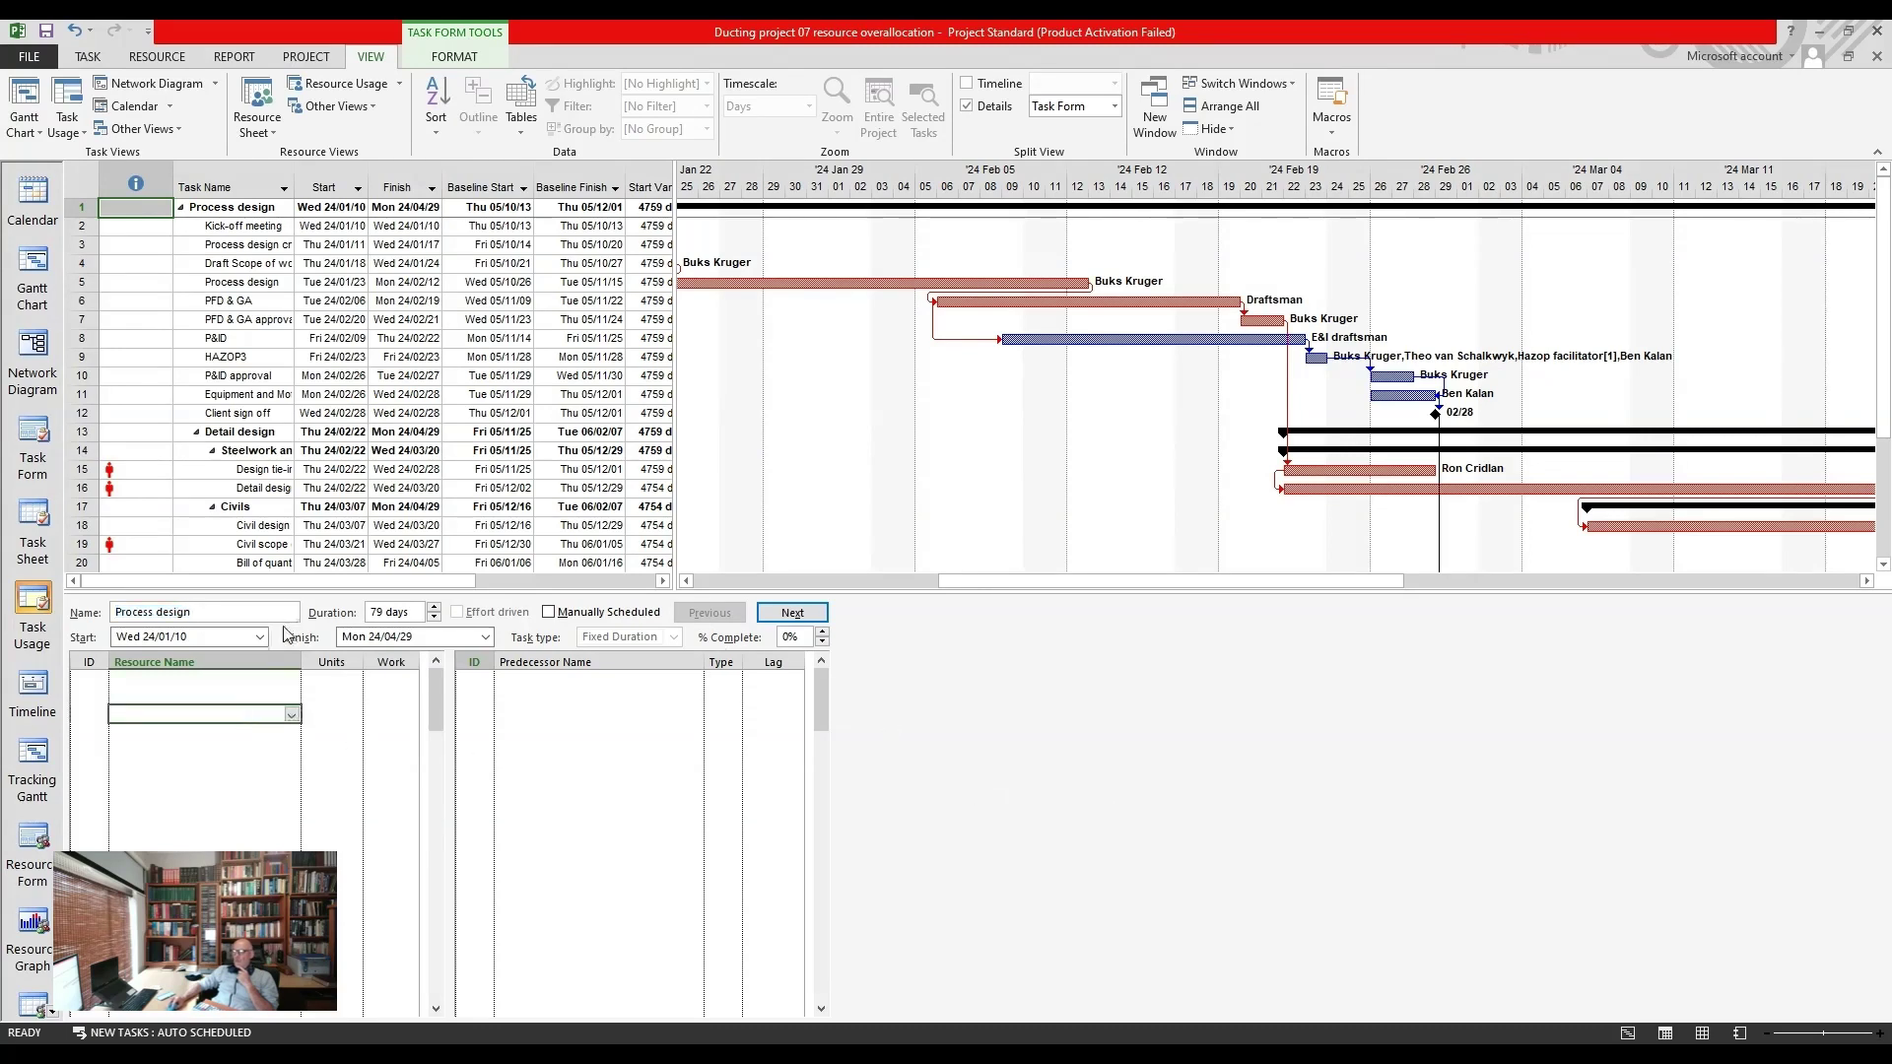
# Step: Replace the Task Form with a Resource Graph and select Design tie-in pieces to graph its resource
pyautogui.click(36, 974)
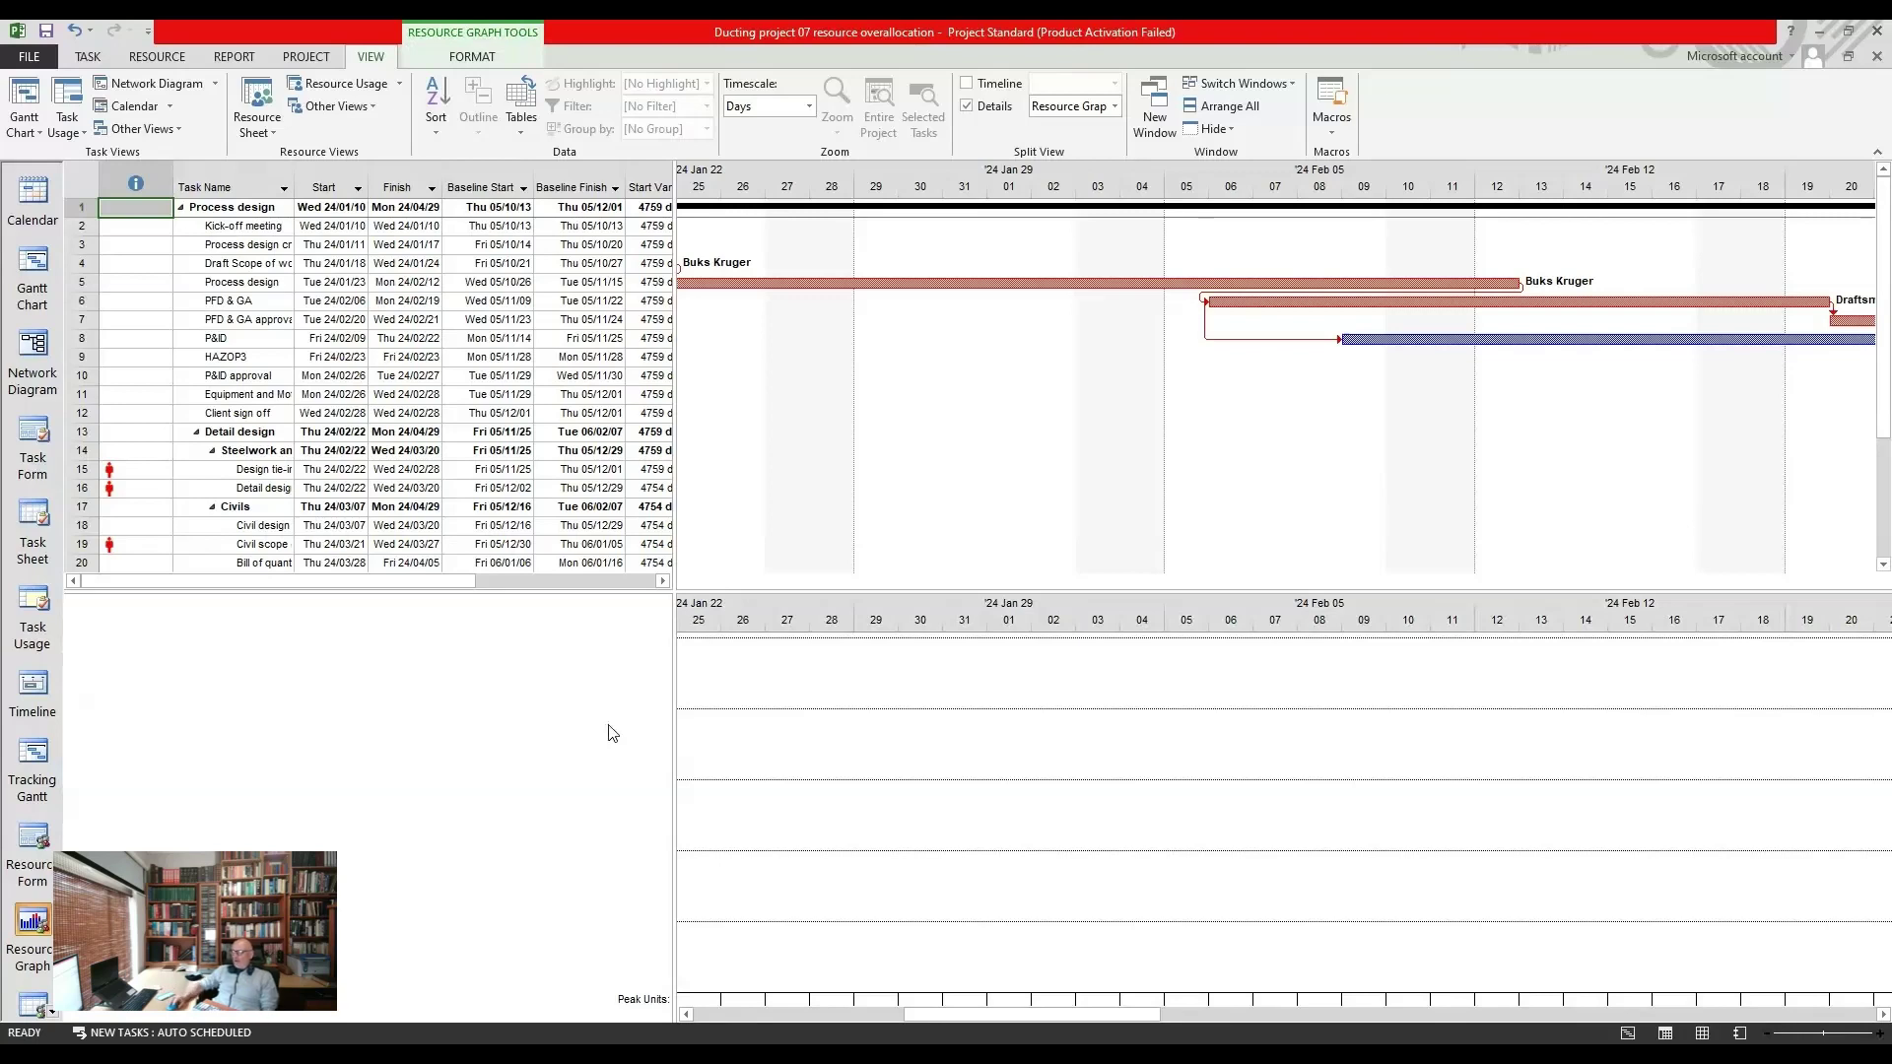
pyautogui.click(298, 185)
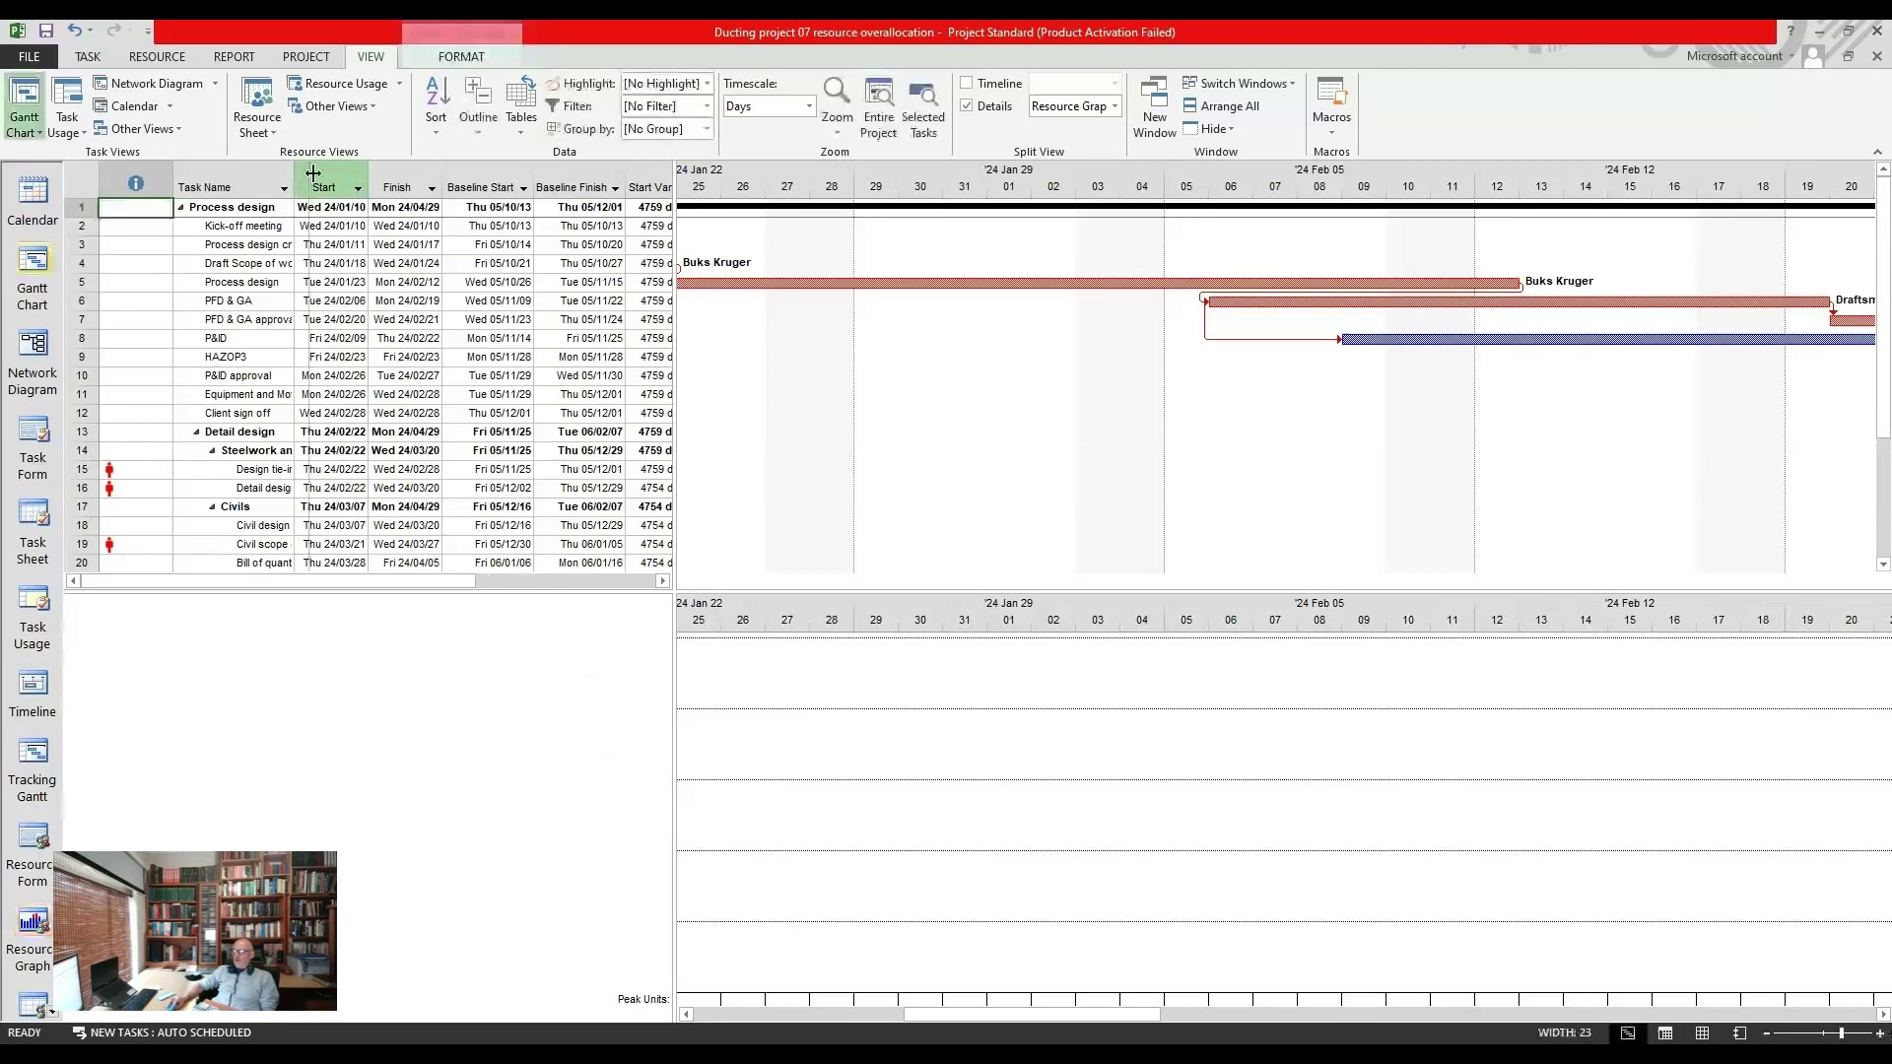
pyautogui.click(252, 469)
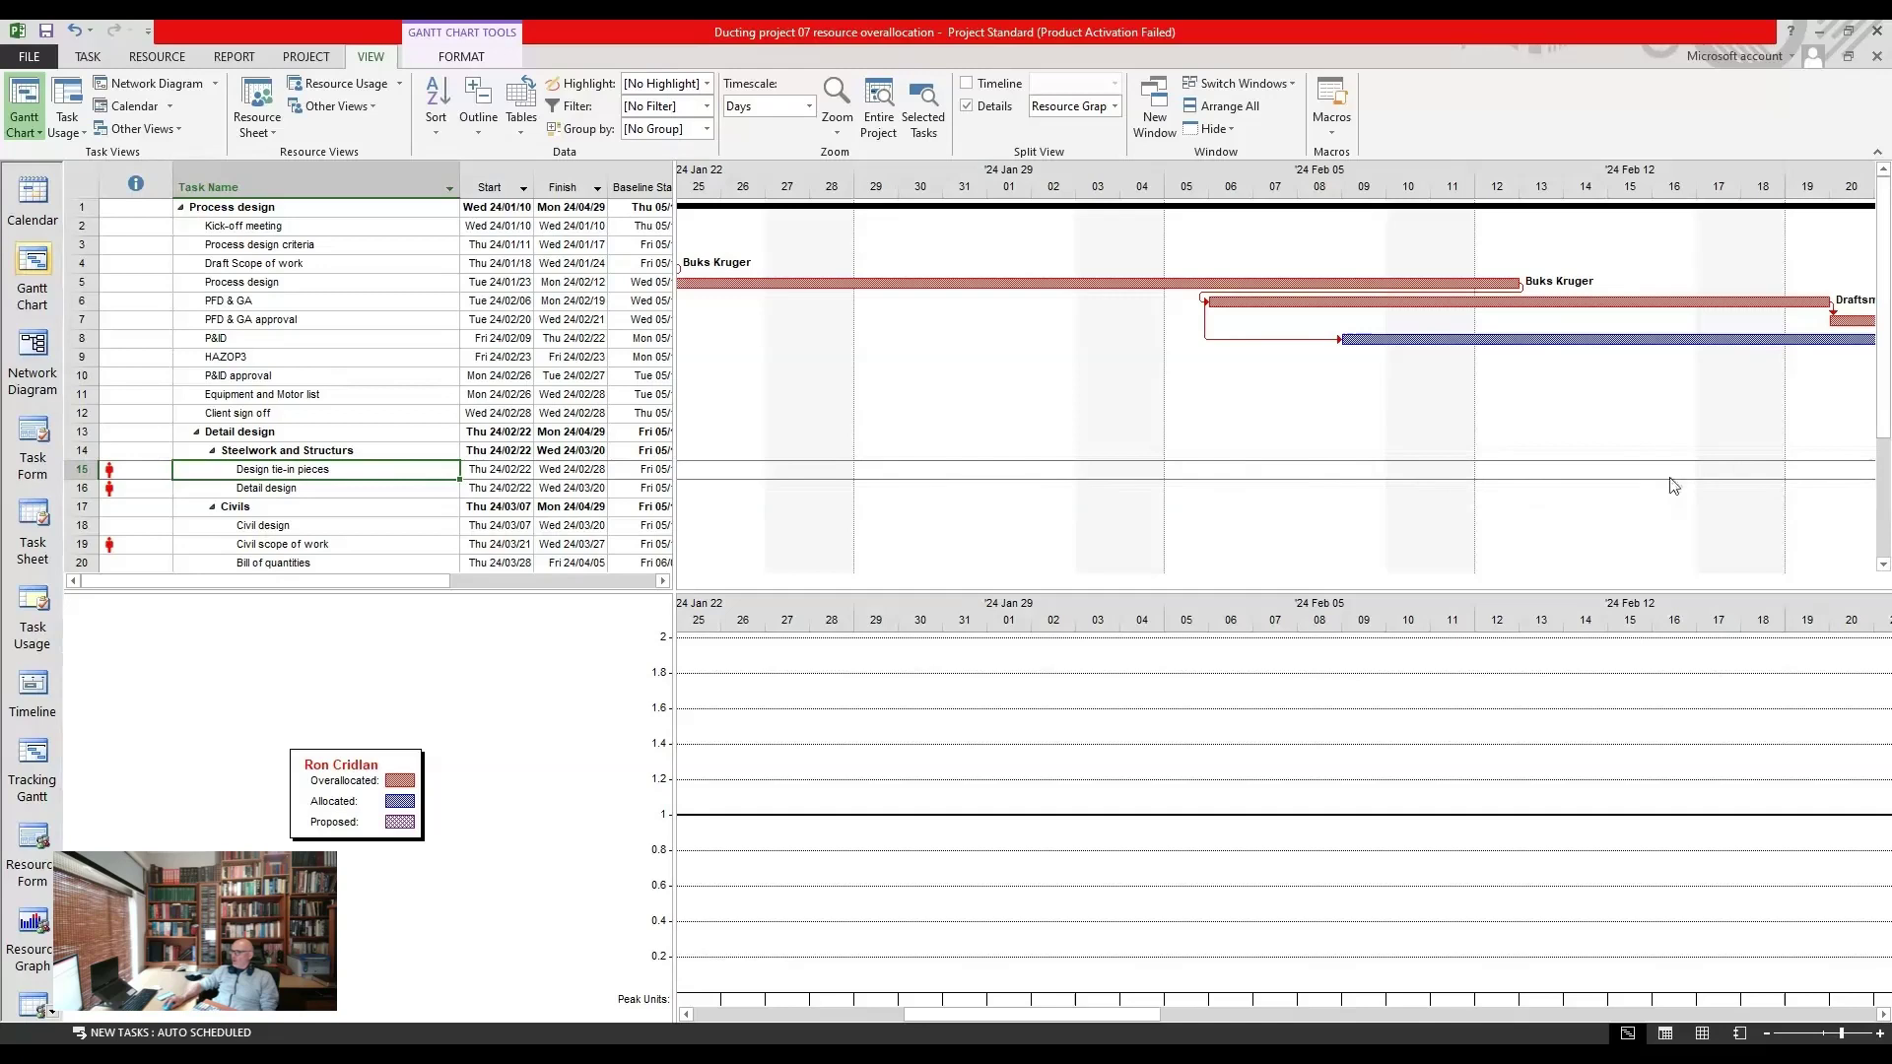
# Step: Scroll to Design tie-in pieces' late-February dates and widen the table to show variance columns
pyautogui.click(87, 56)
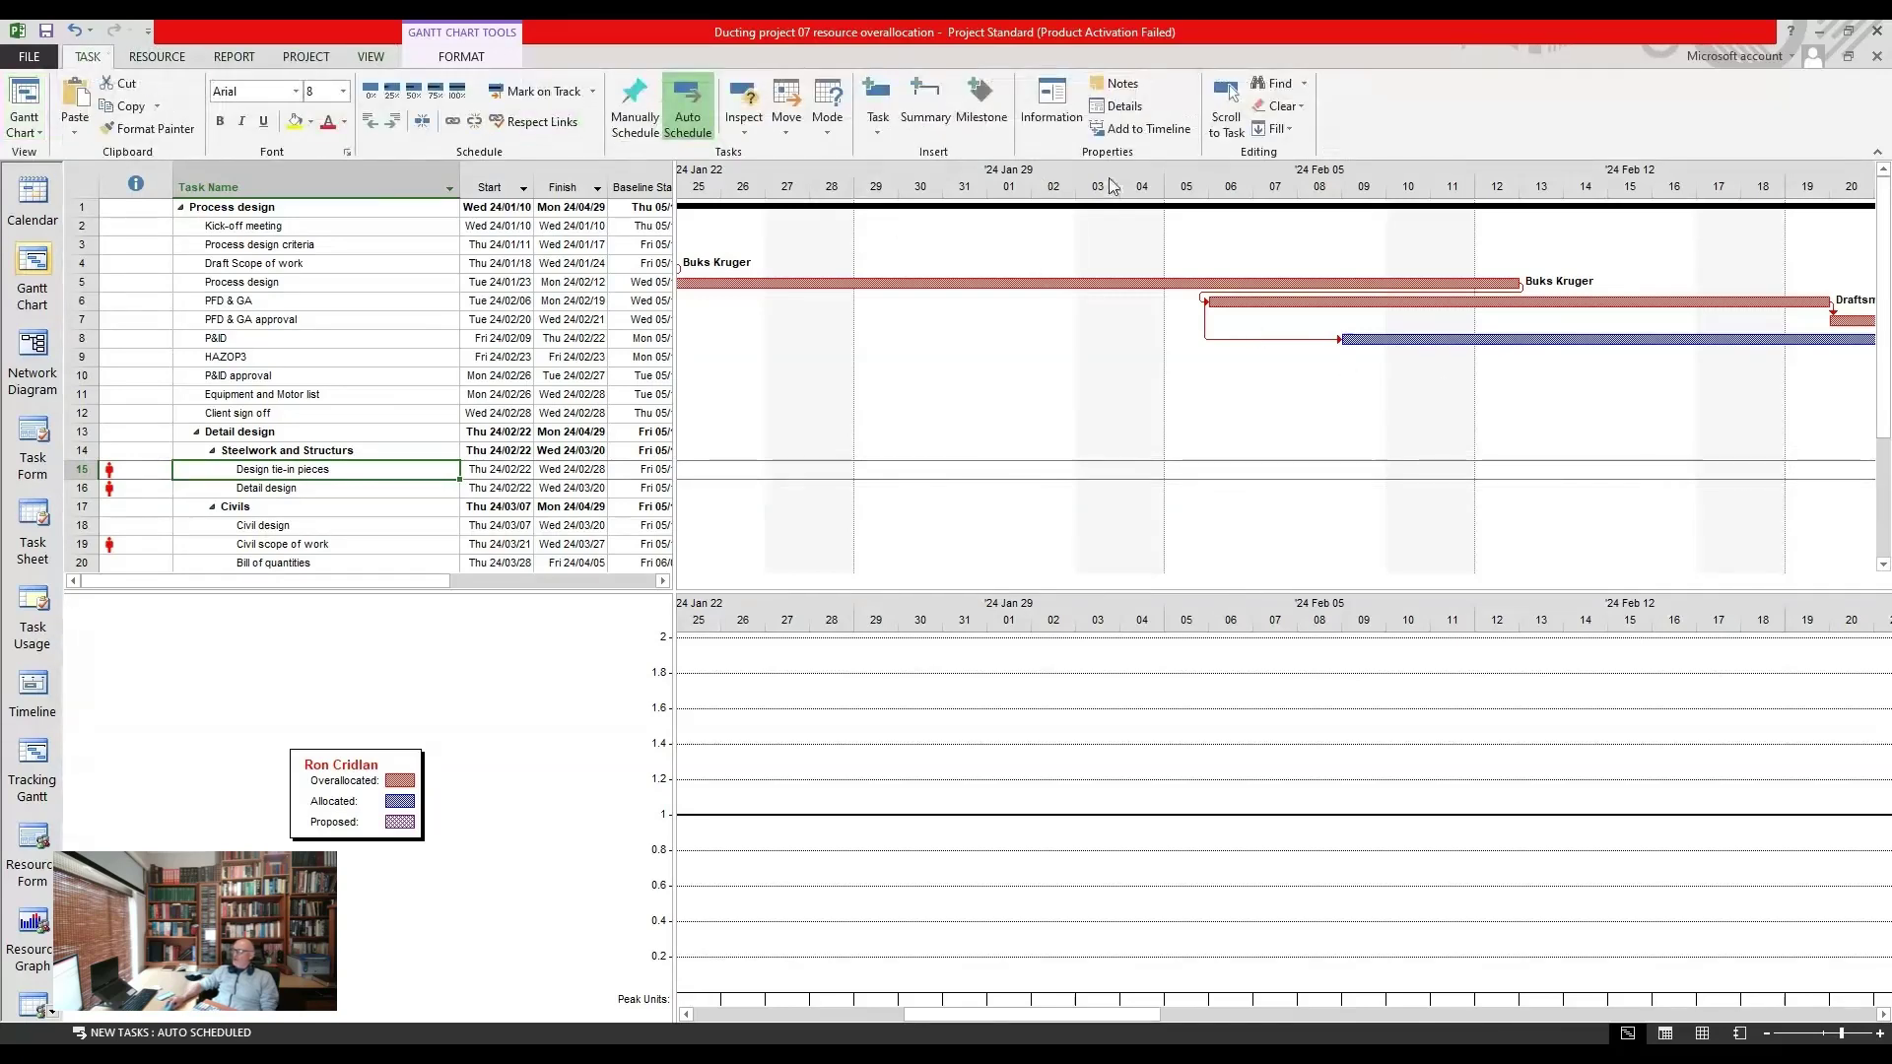
pyautogui.click(1233, 116)
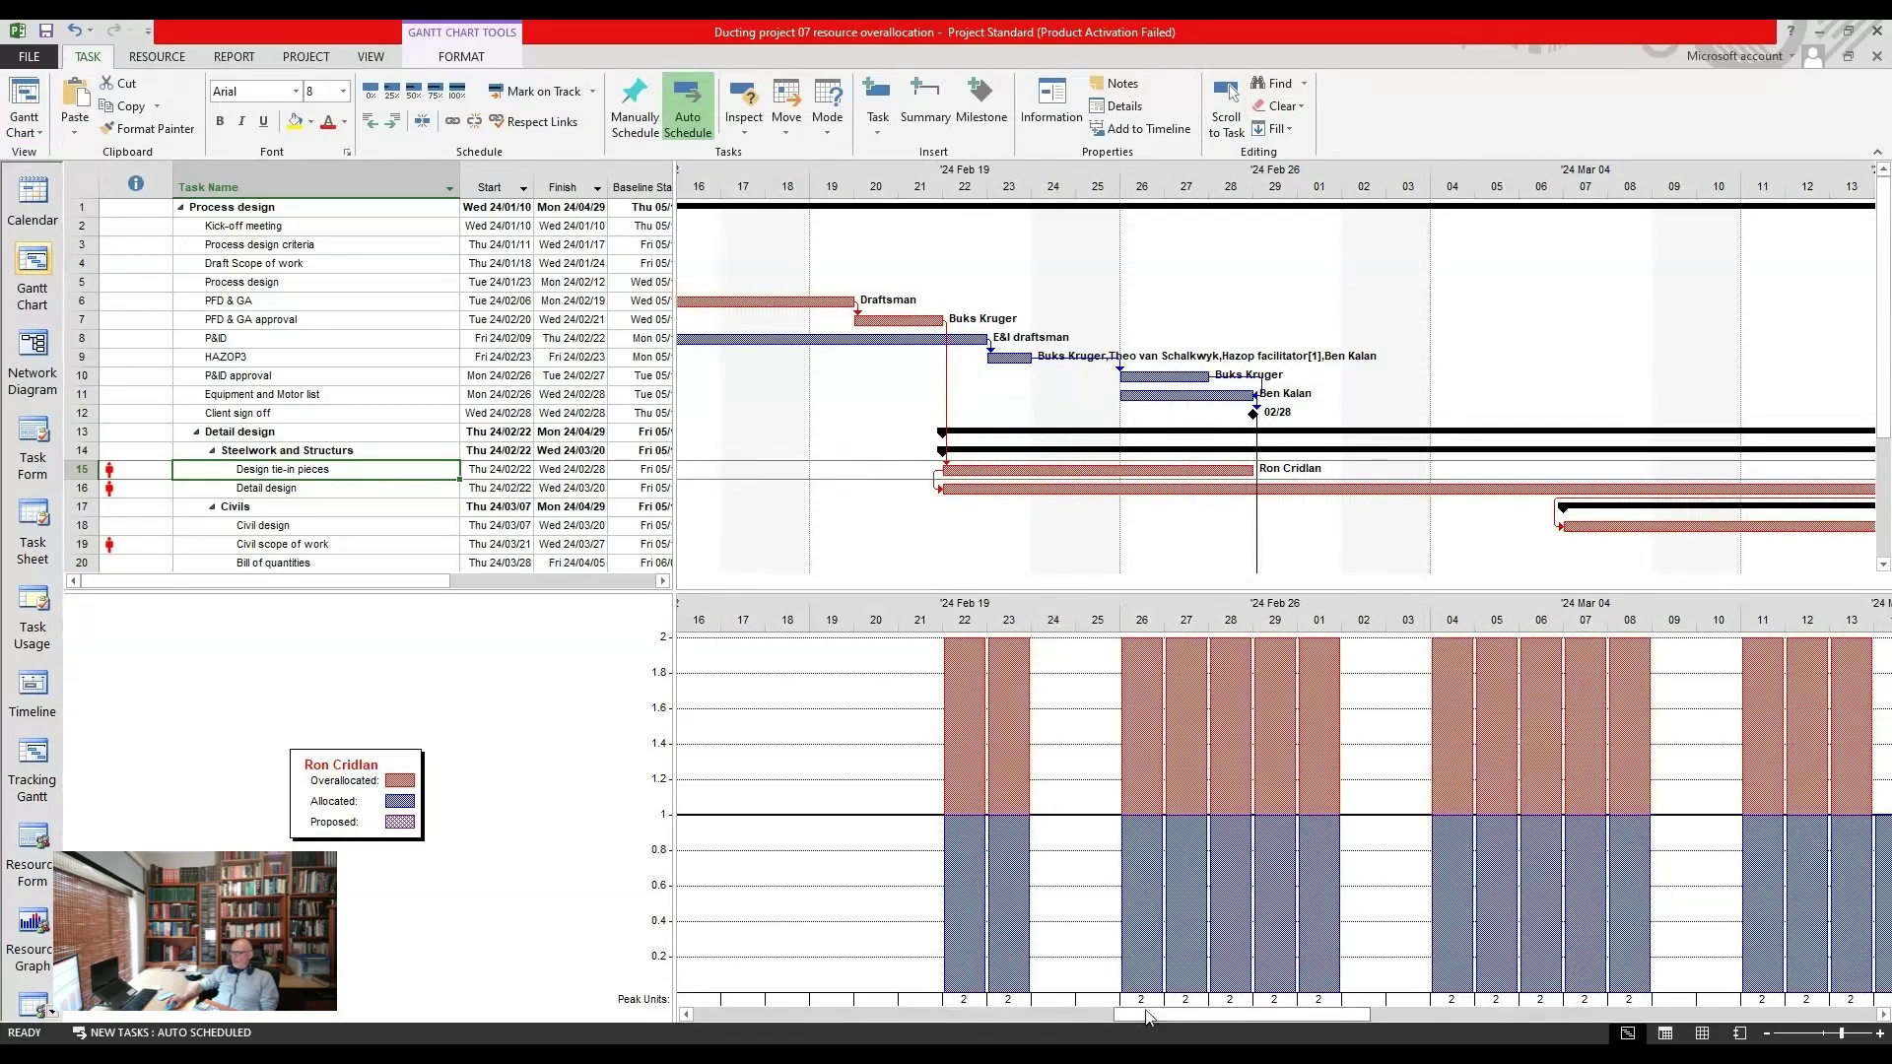
pyautogui.moveTo(1149, 1017)
pyautogui.mouseDown()
pyautogui.moveTo(1240, 1019)
pyautogui.moveTo(1159, 1025)
pyautogui.mouseUp()
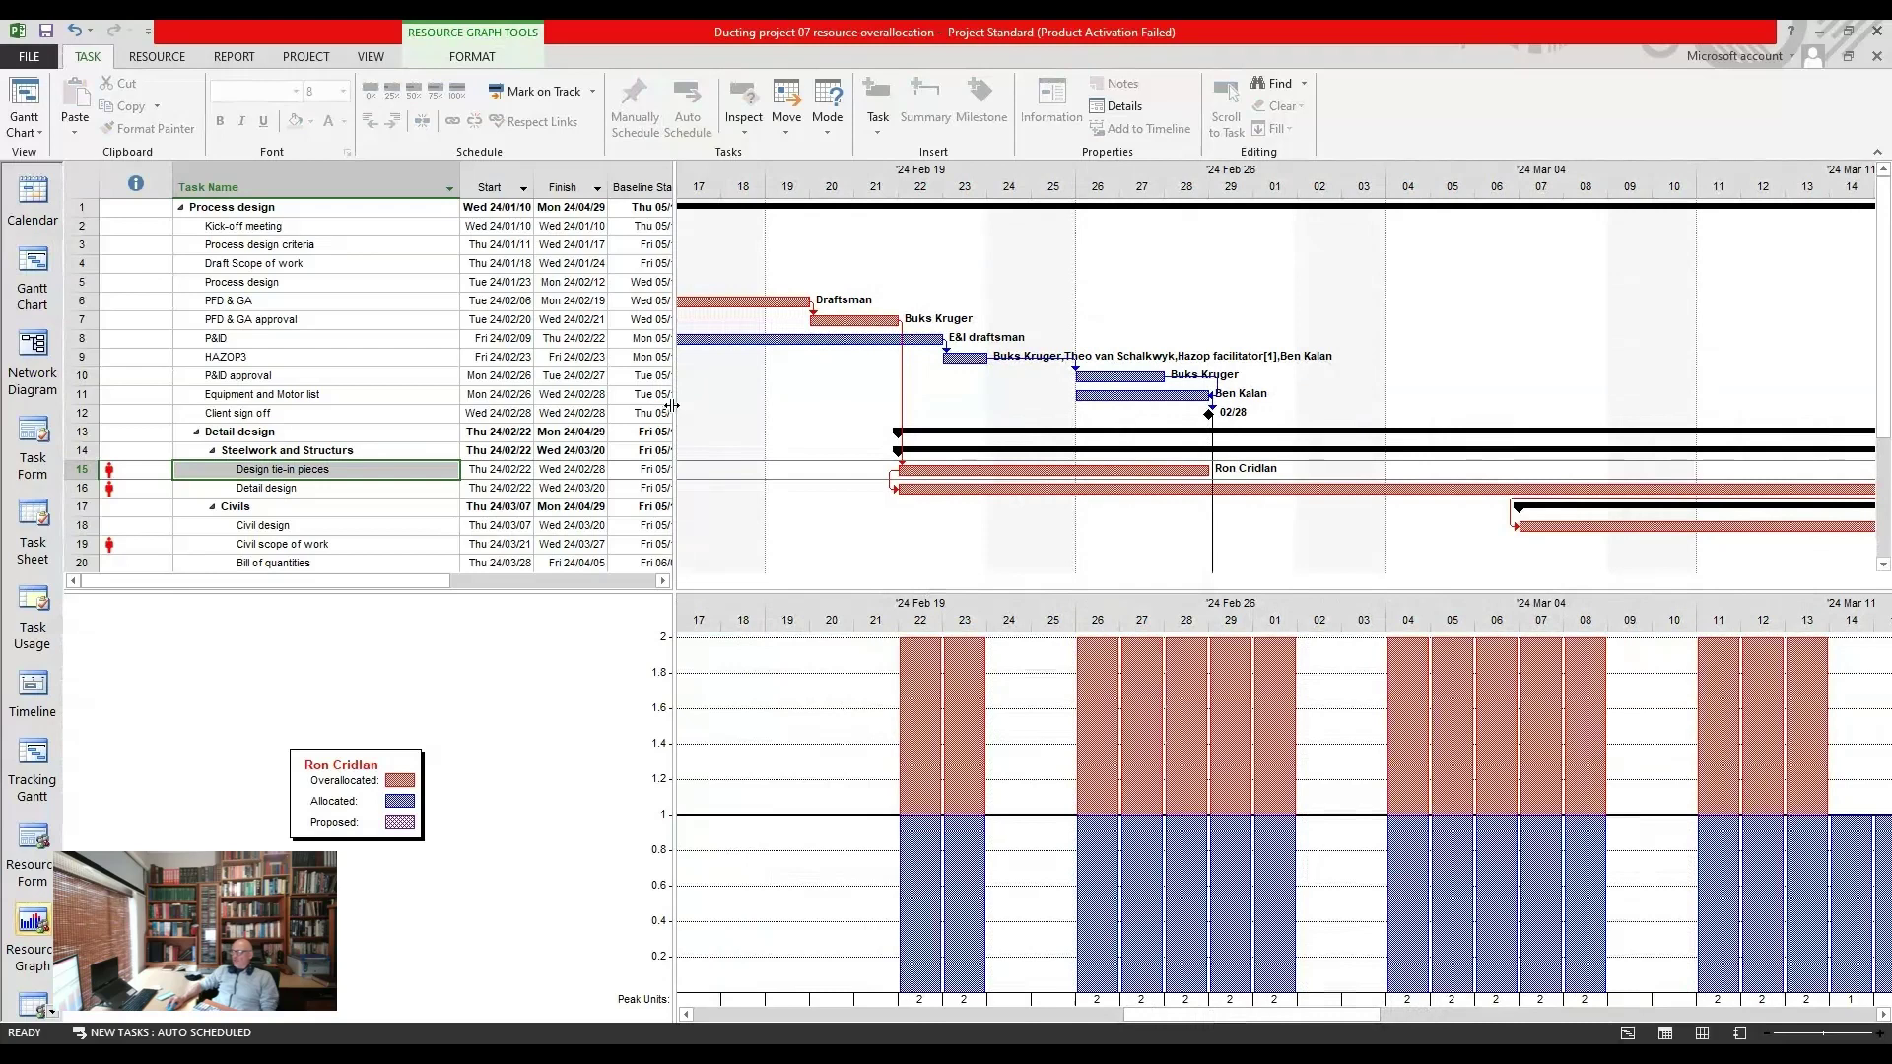
pyautogui.moveTo(671, 405); pyautogui.dragTo(1209, 417)
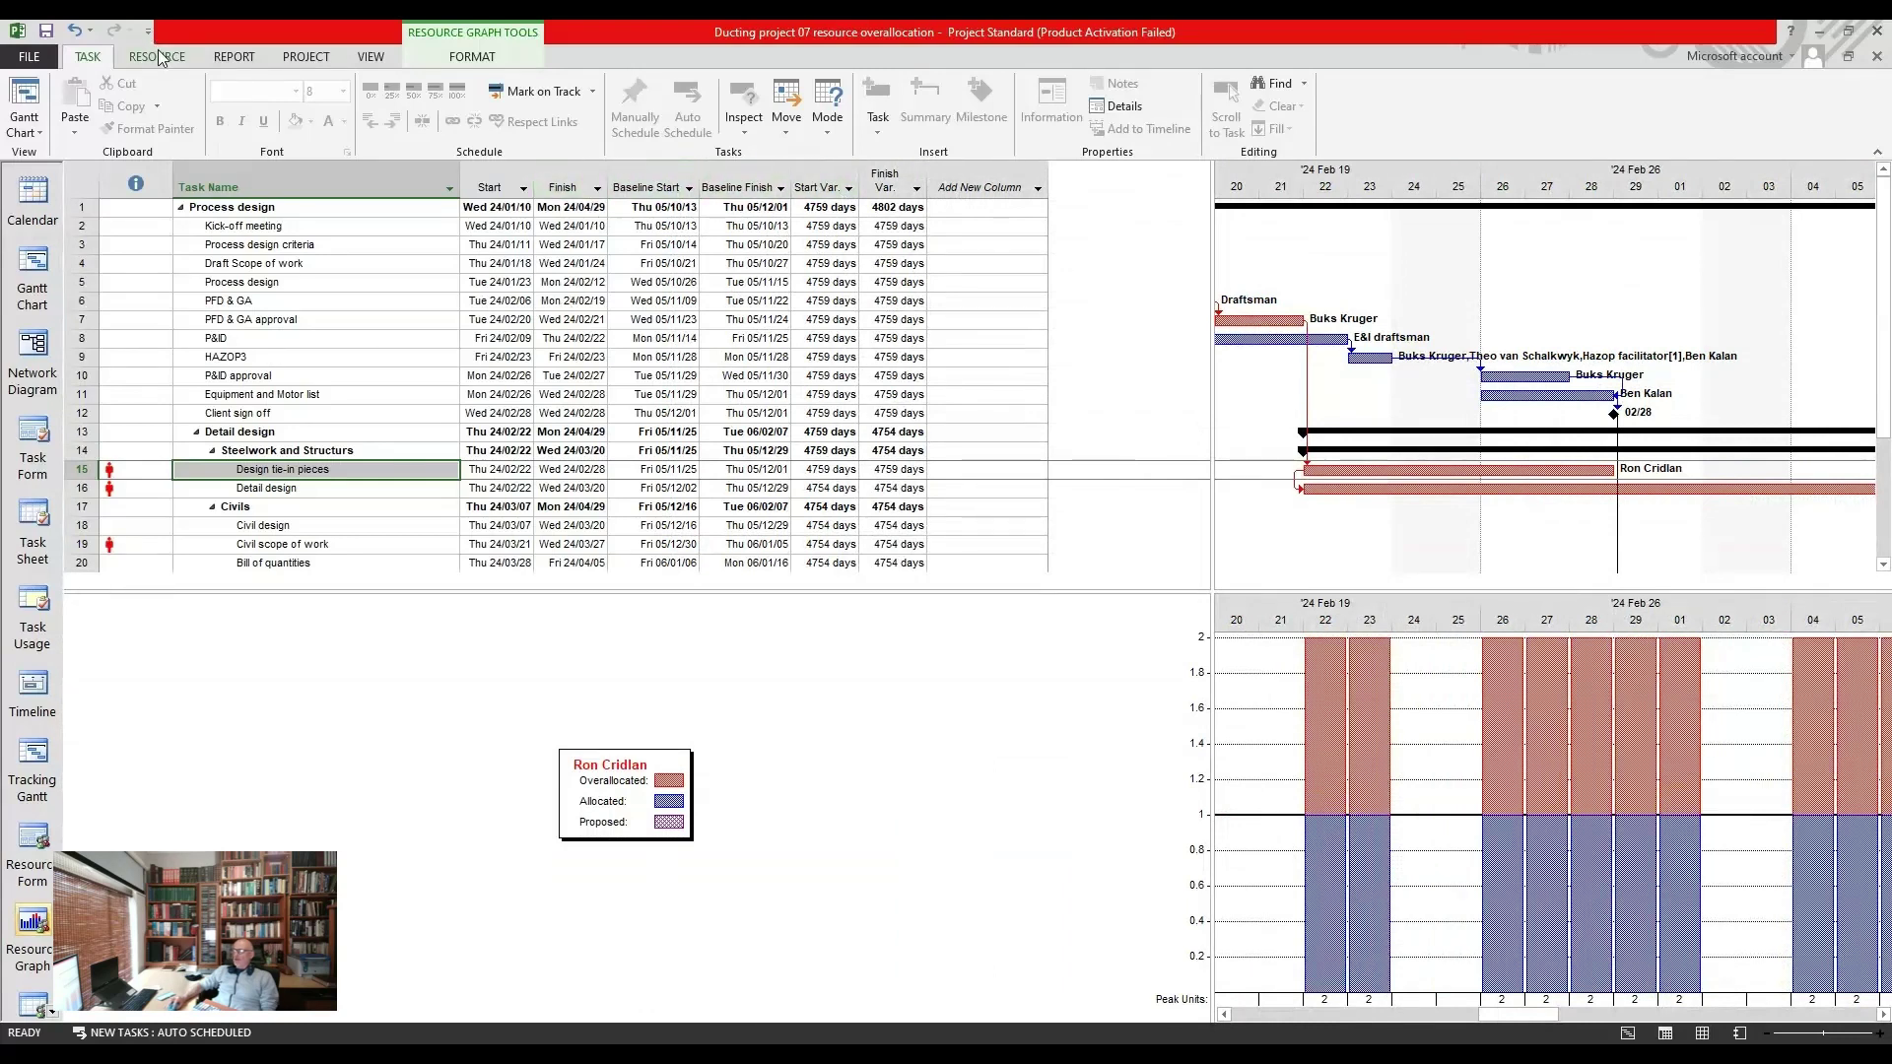
# Step: Switch the task sheet back to the Entry table with its resource columns
pyautogui.click(371, 57)
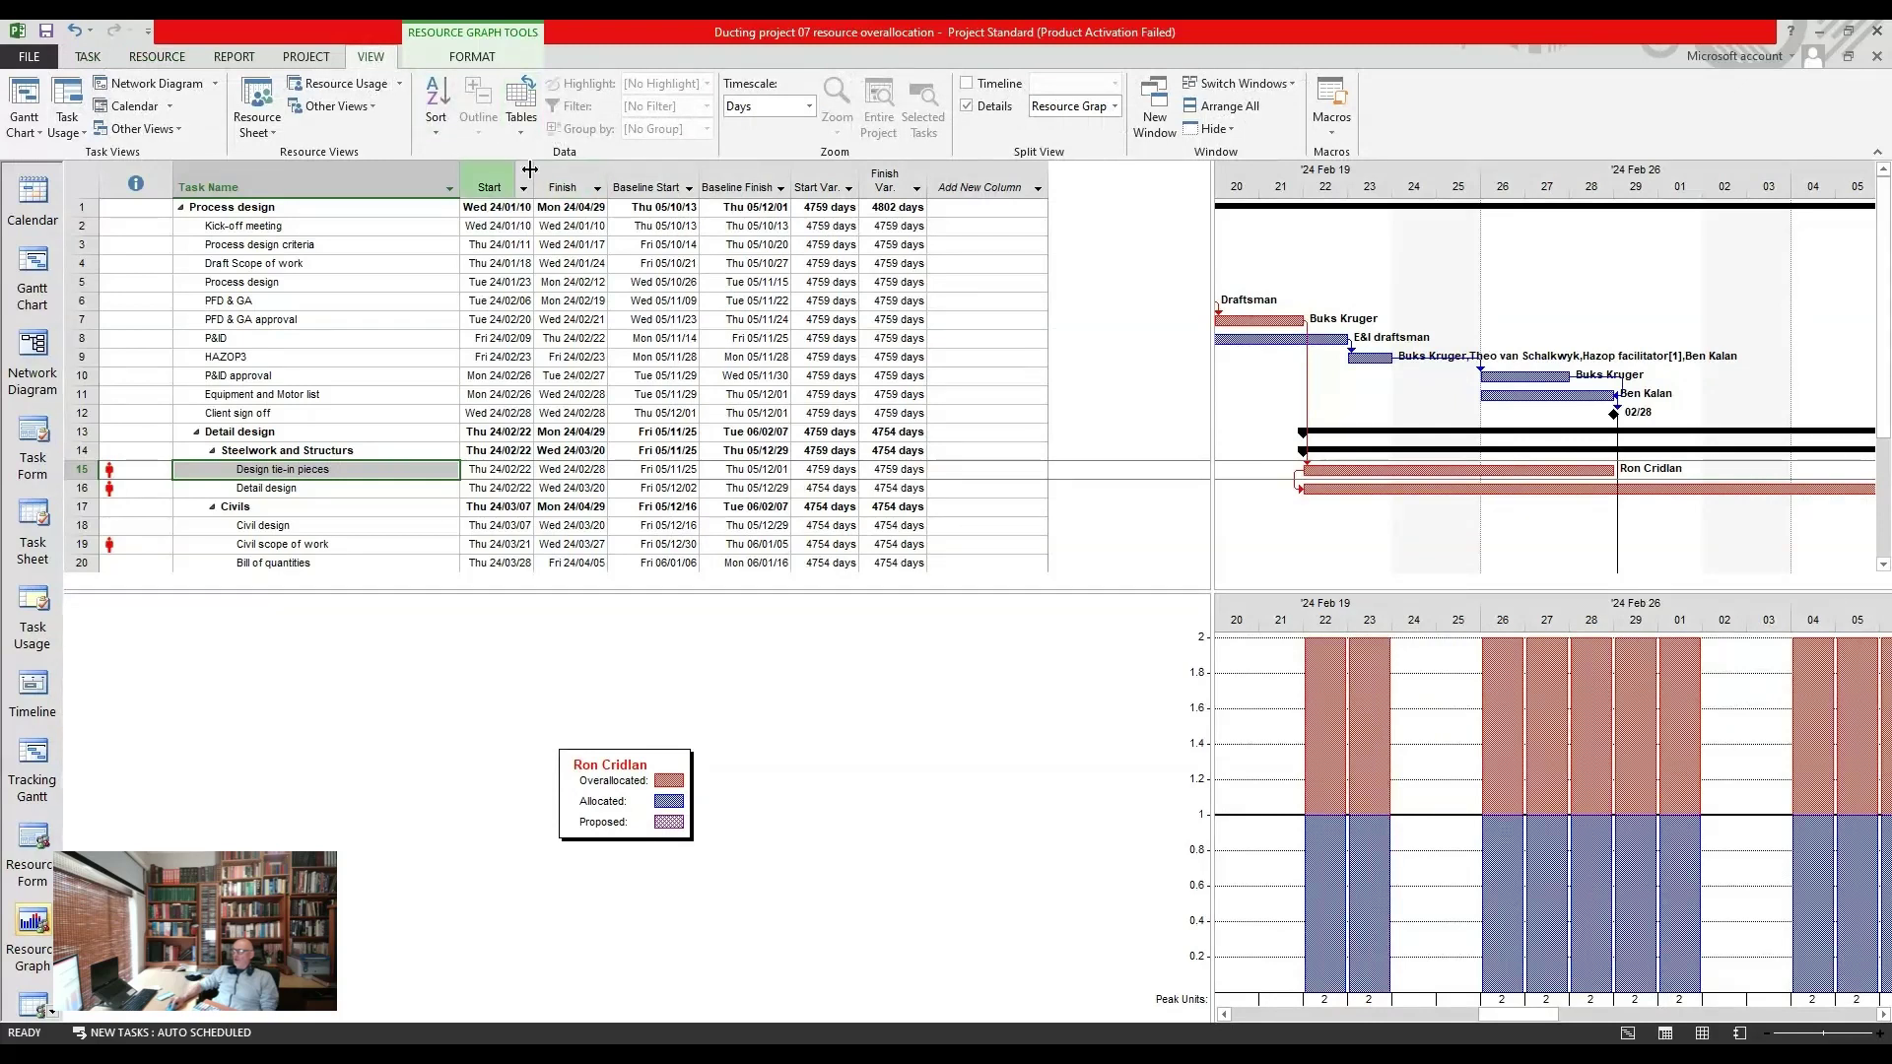
pyautogui.click(528, 132)
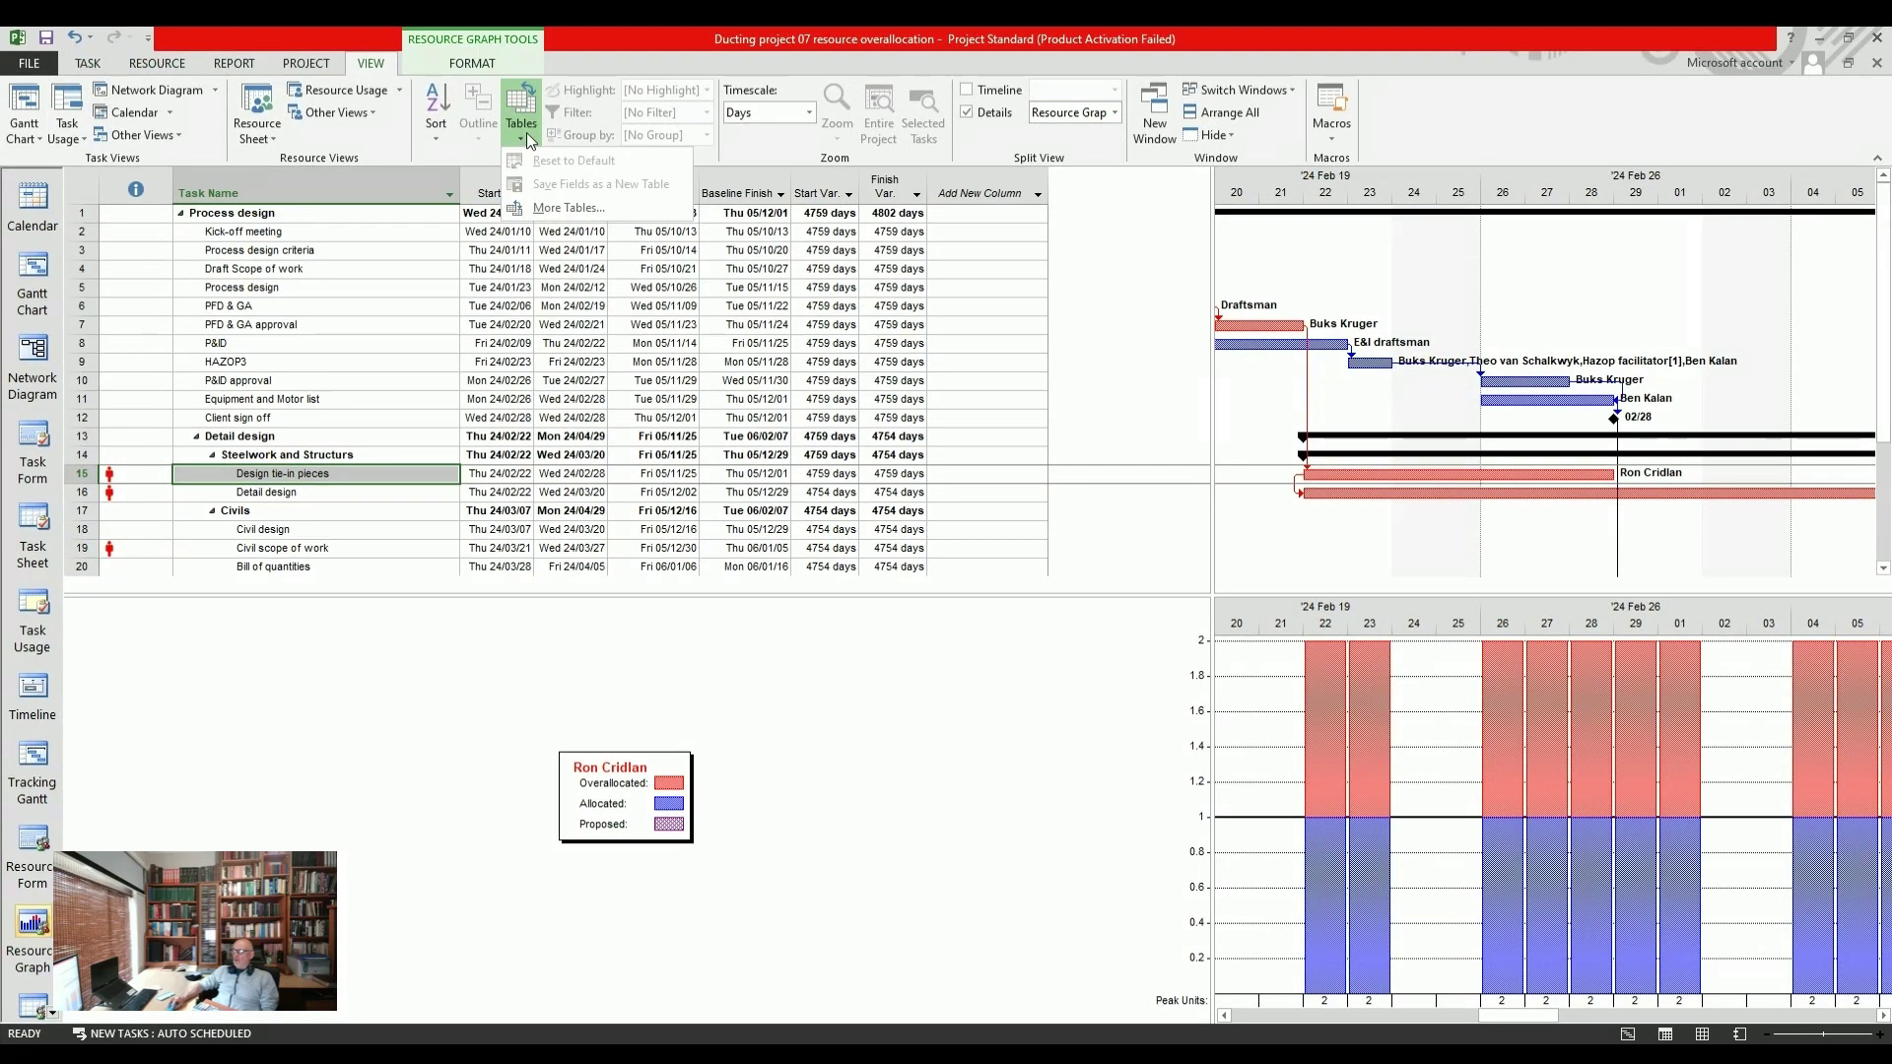
pyautogui.click(526, 132)
pyautogui.click(360, 472)
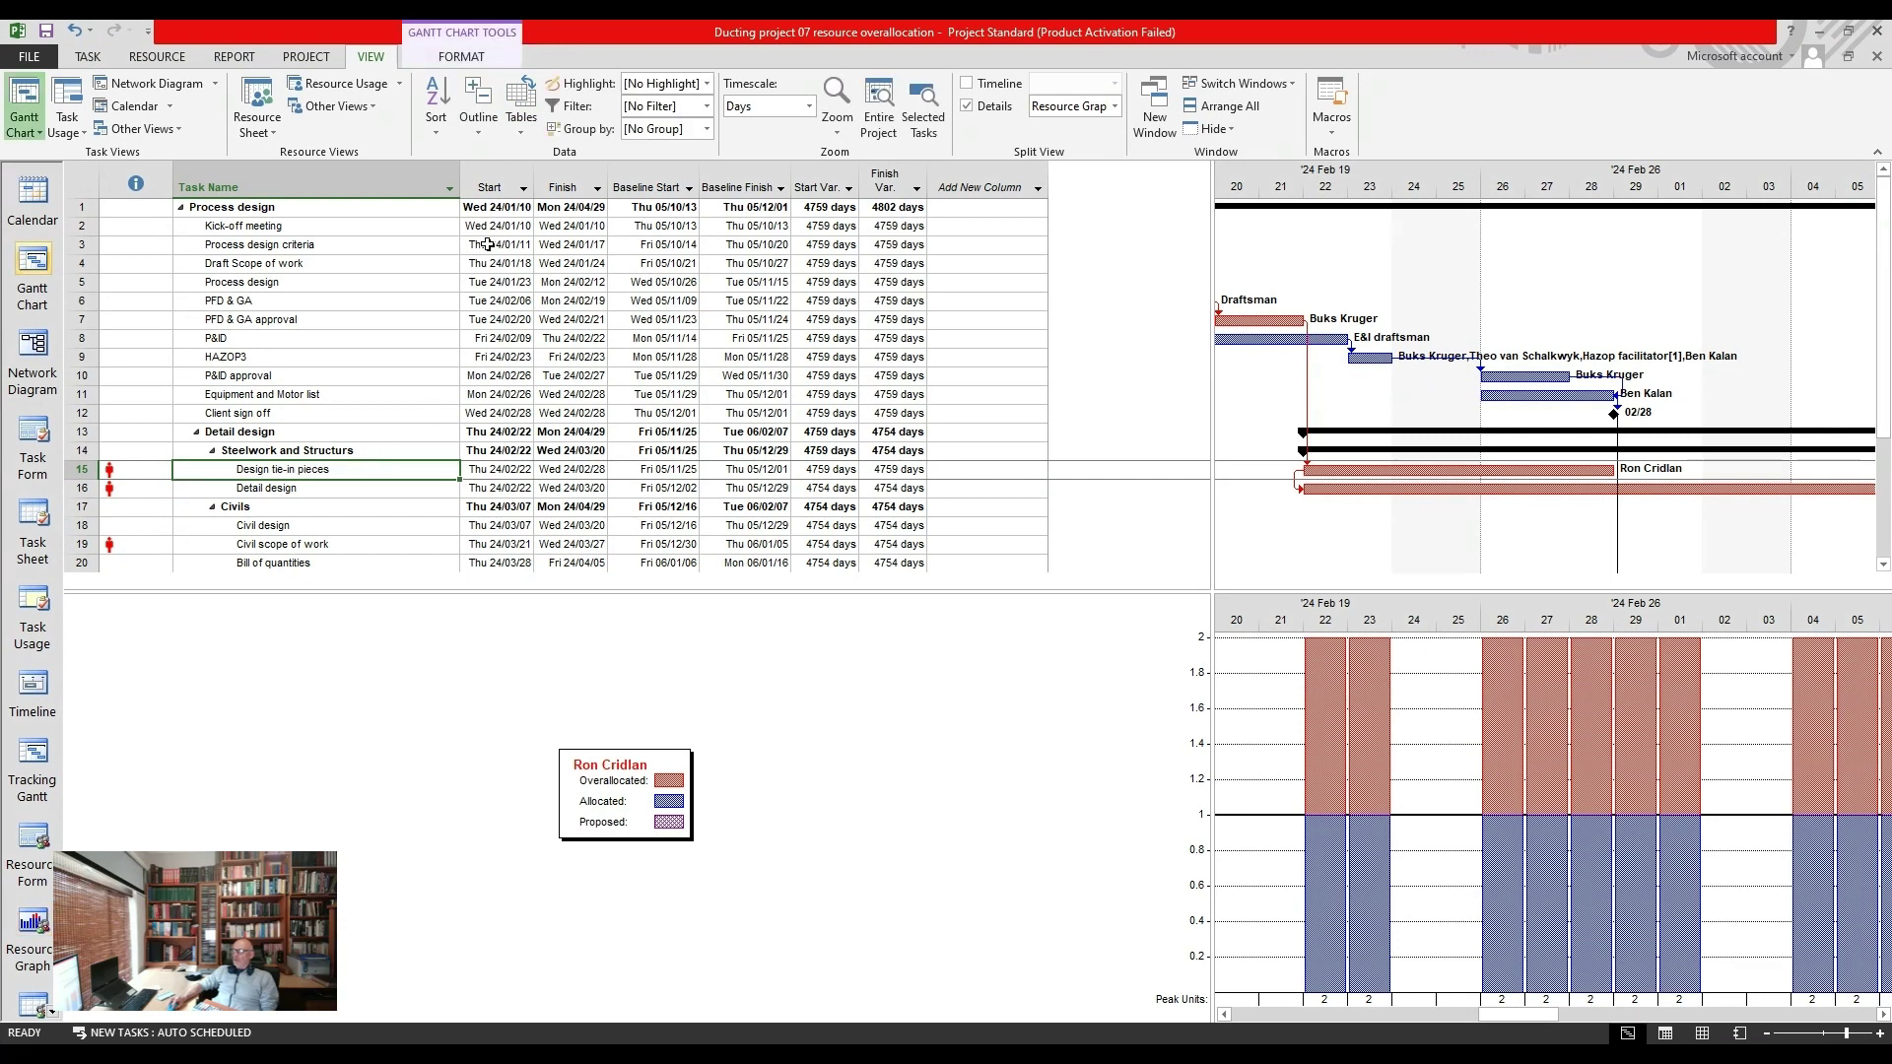
pyautogui.click(521, 116)
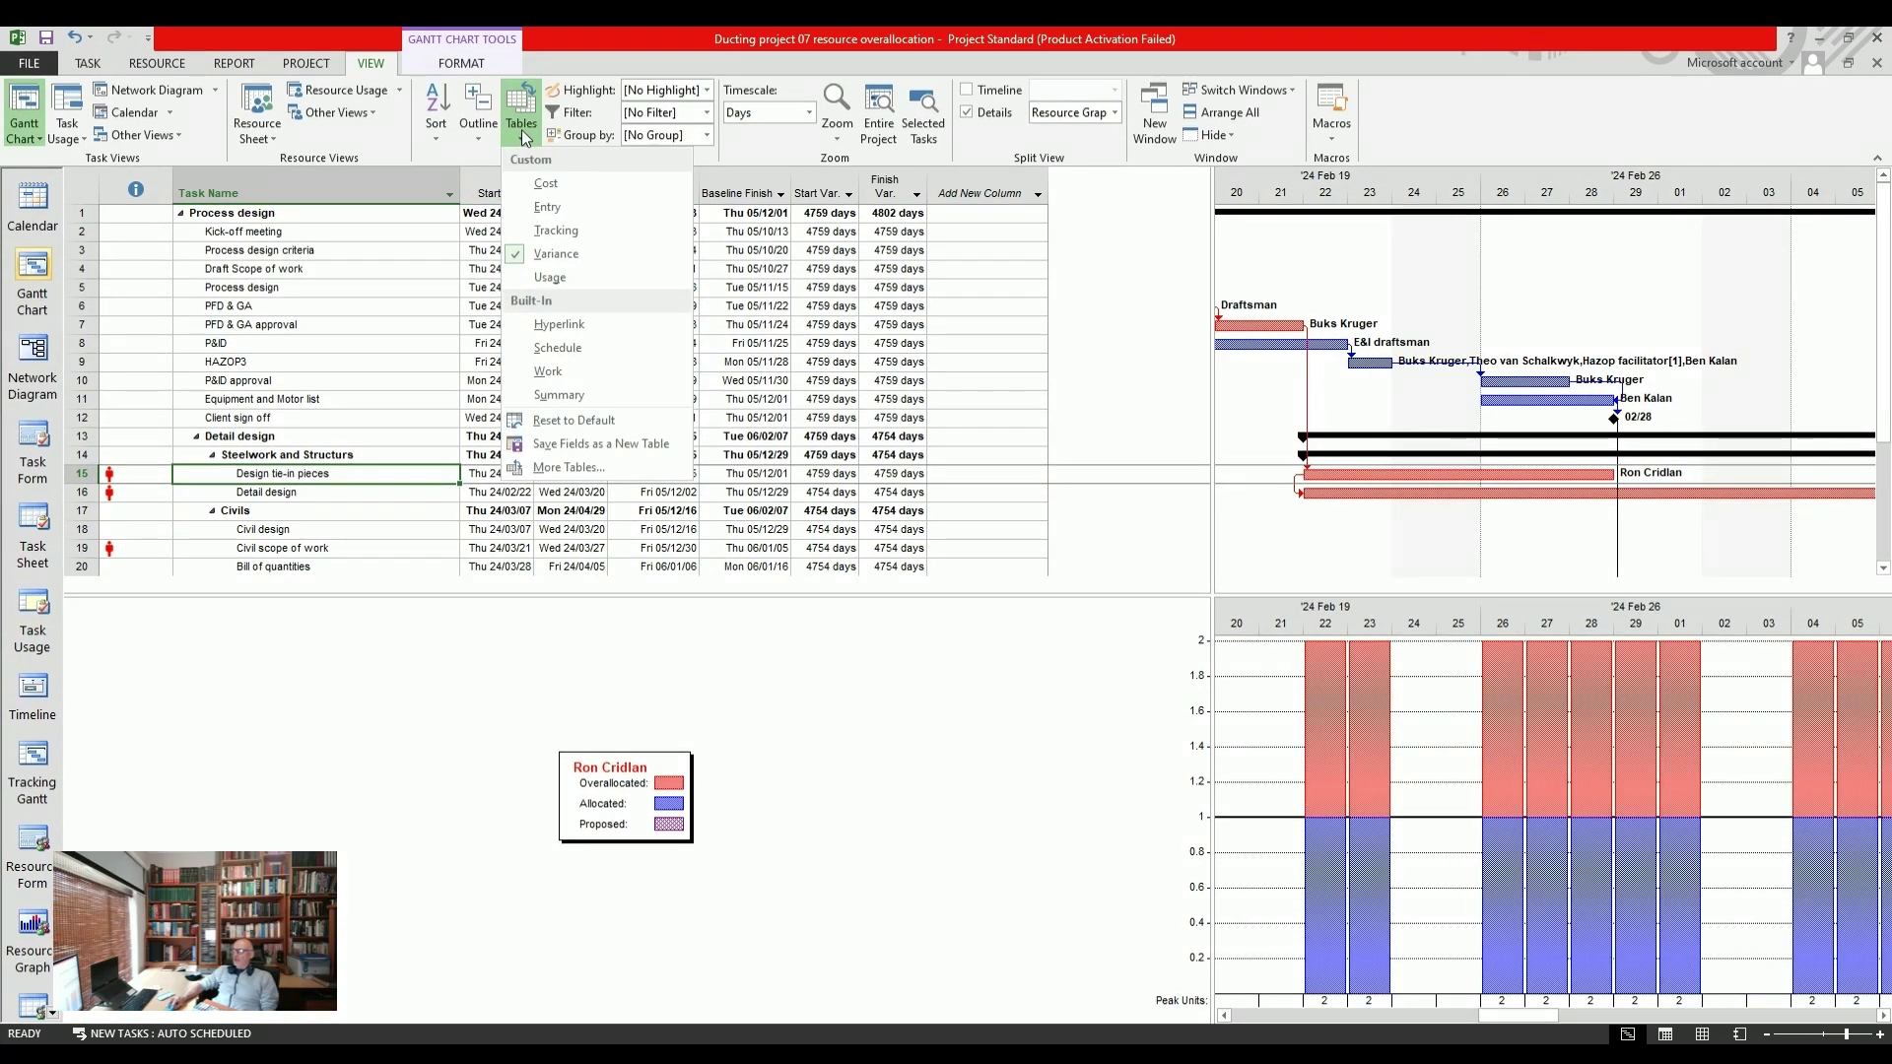
pyautogui.click(554, 200)
pyautogui.hotkey('ctrl', 'z')
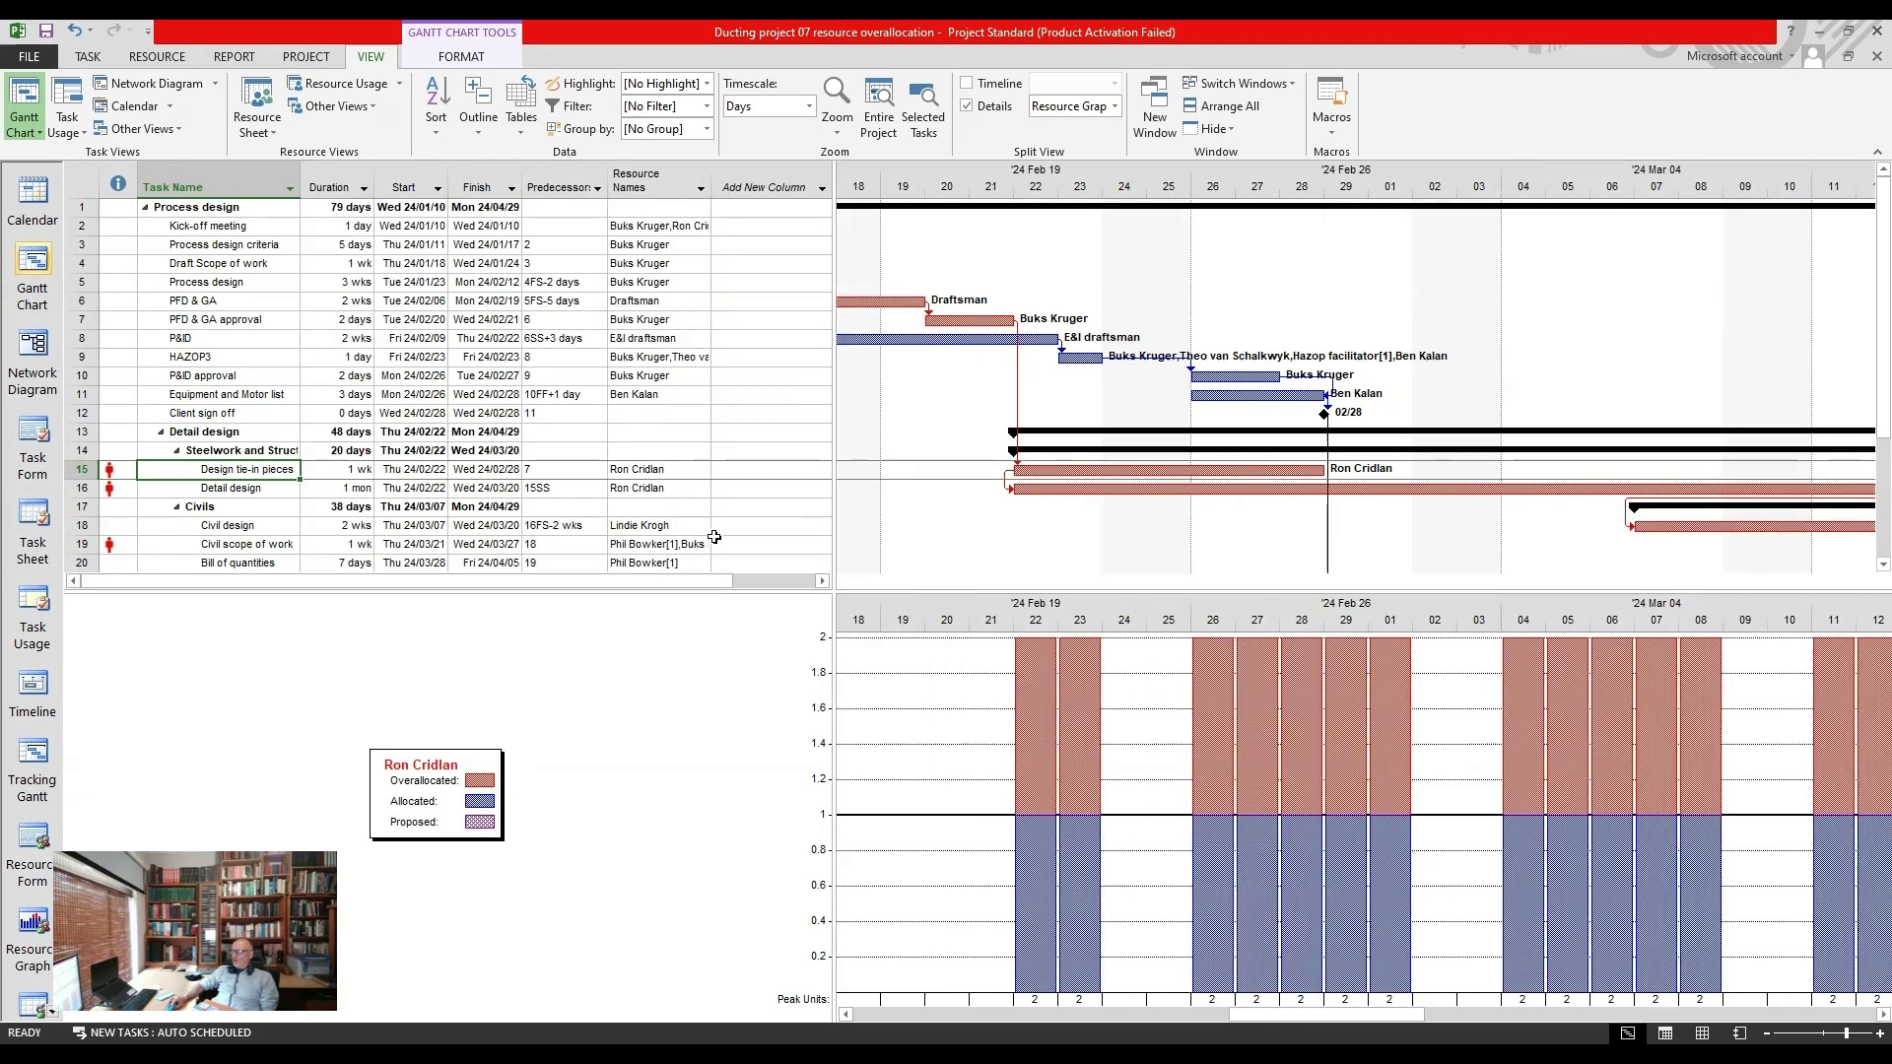
# Step: Add a second resource to Design tie-in pieces, cutting it to 0.5 wks
pyautogui.click(661, 470)
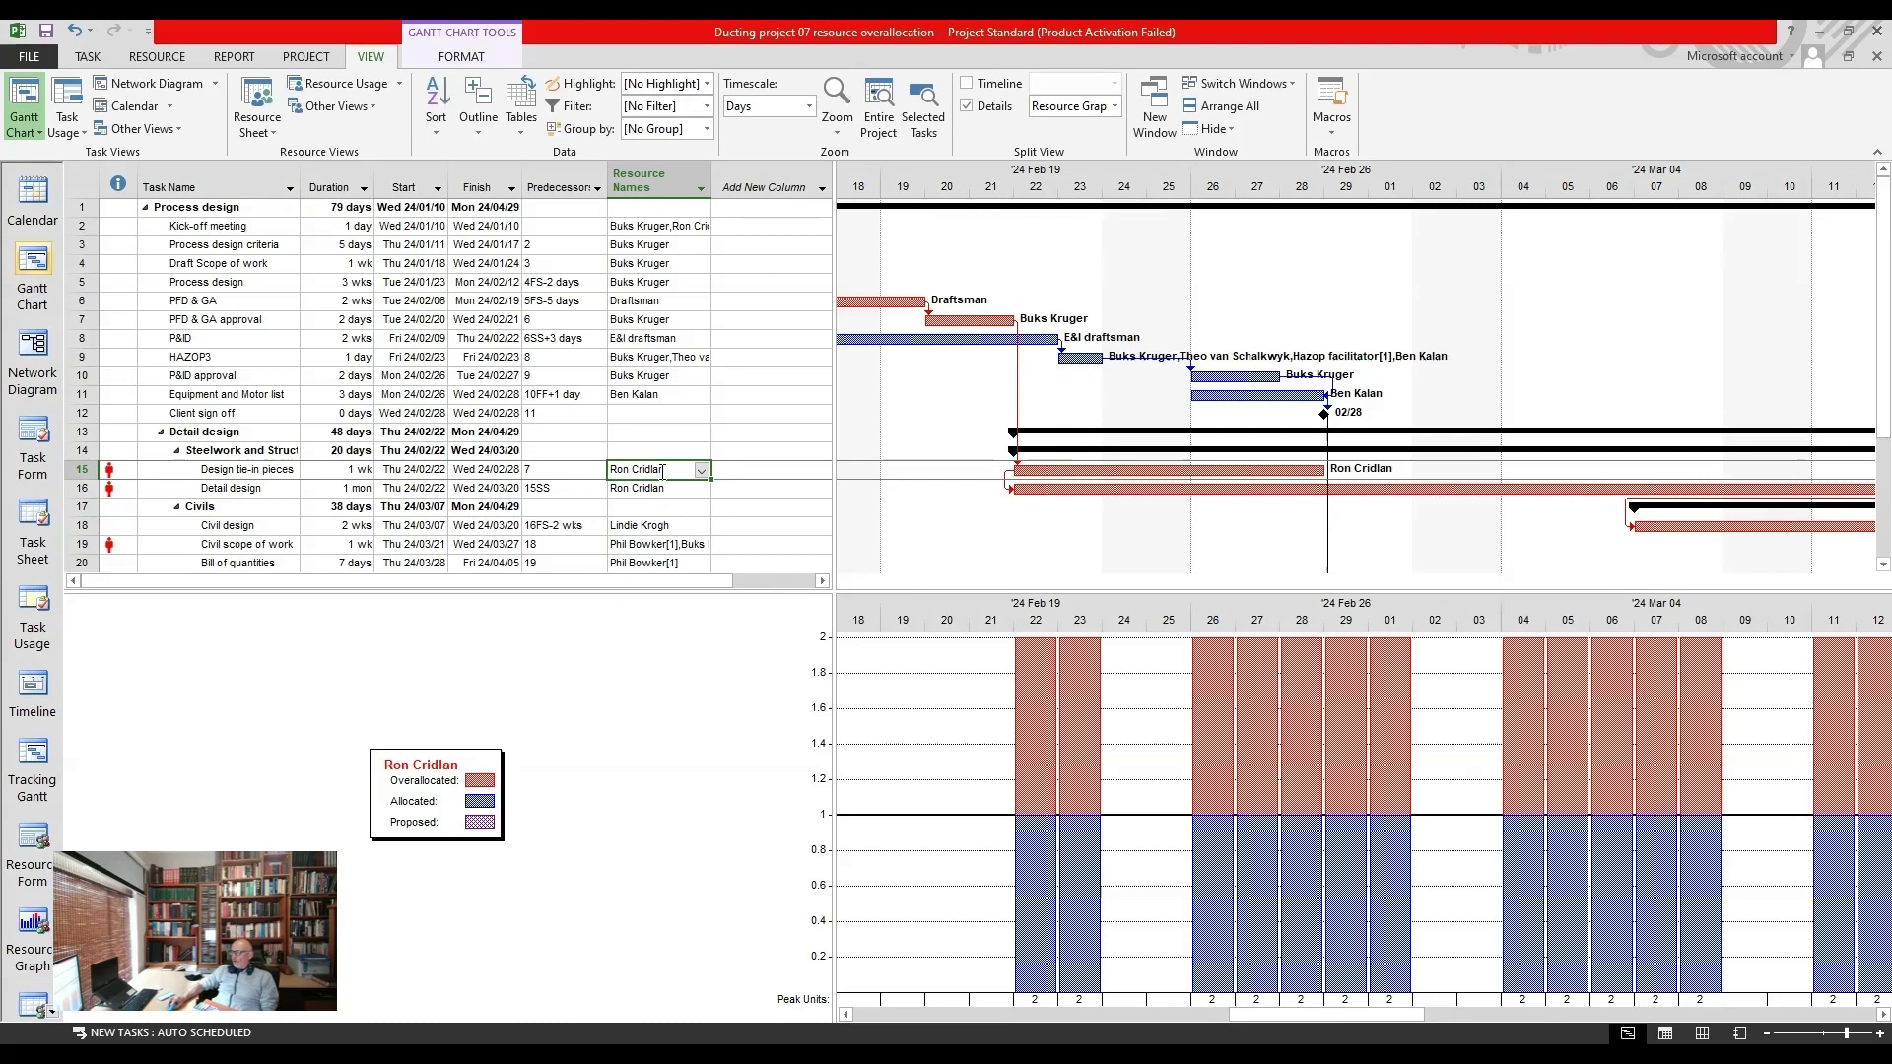
pyautogui.click(700, 475)
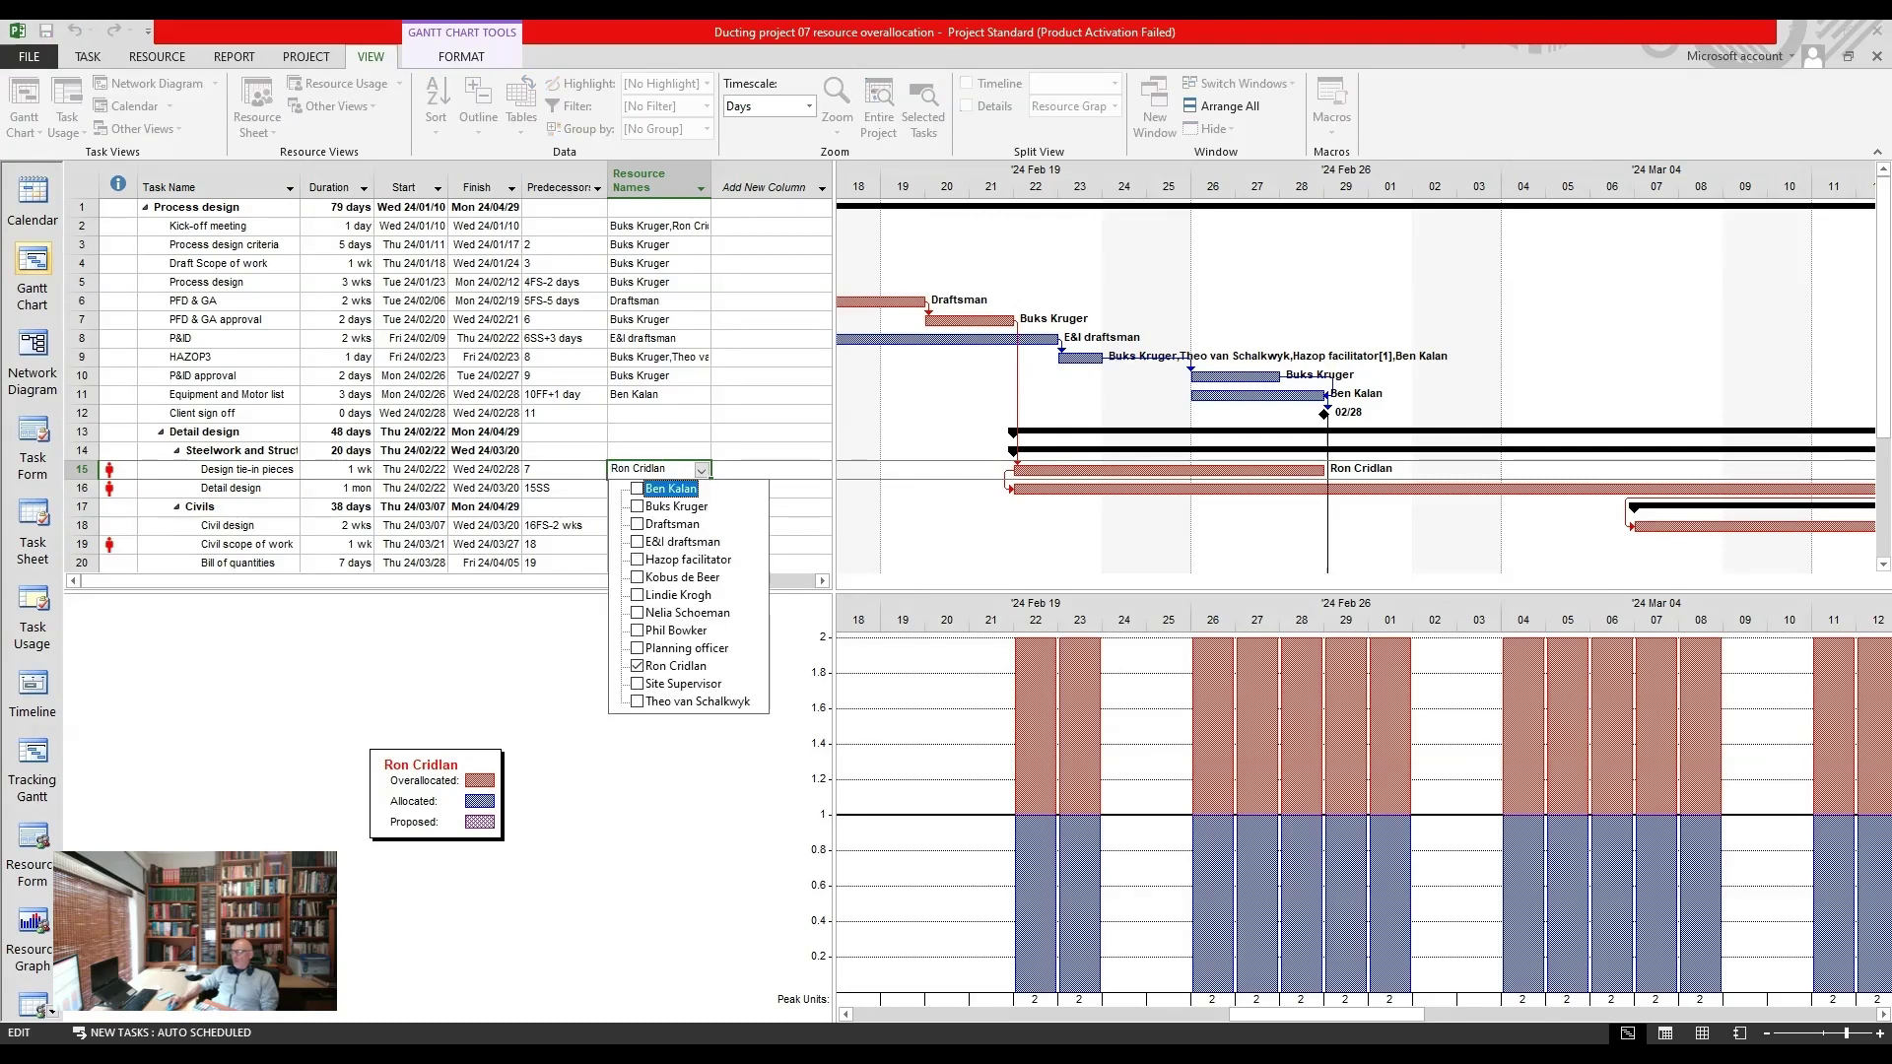
pyautogui.press('Down')
pyautogui.press('Down')
pyautogui.press('Down')
pyautogui.press('Down')
pyautogui.press('Down')
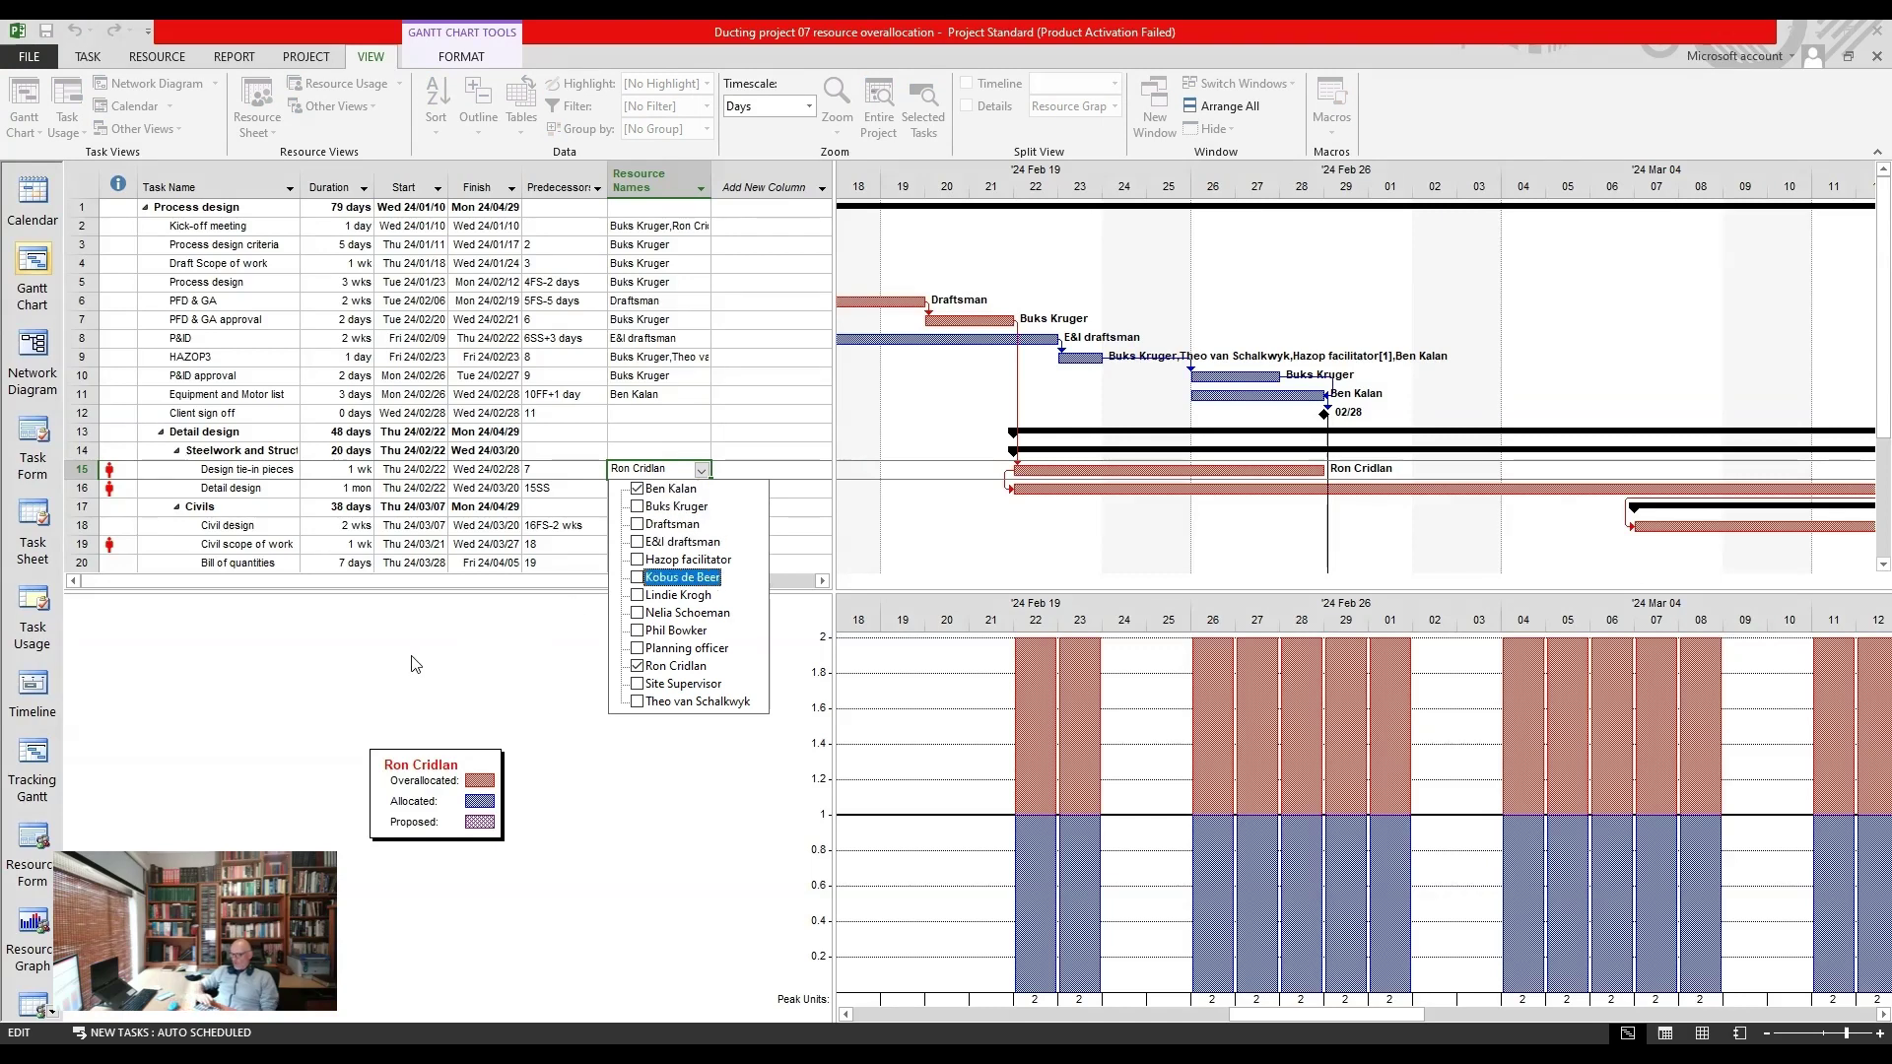
pyautogui.press('Return')
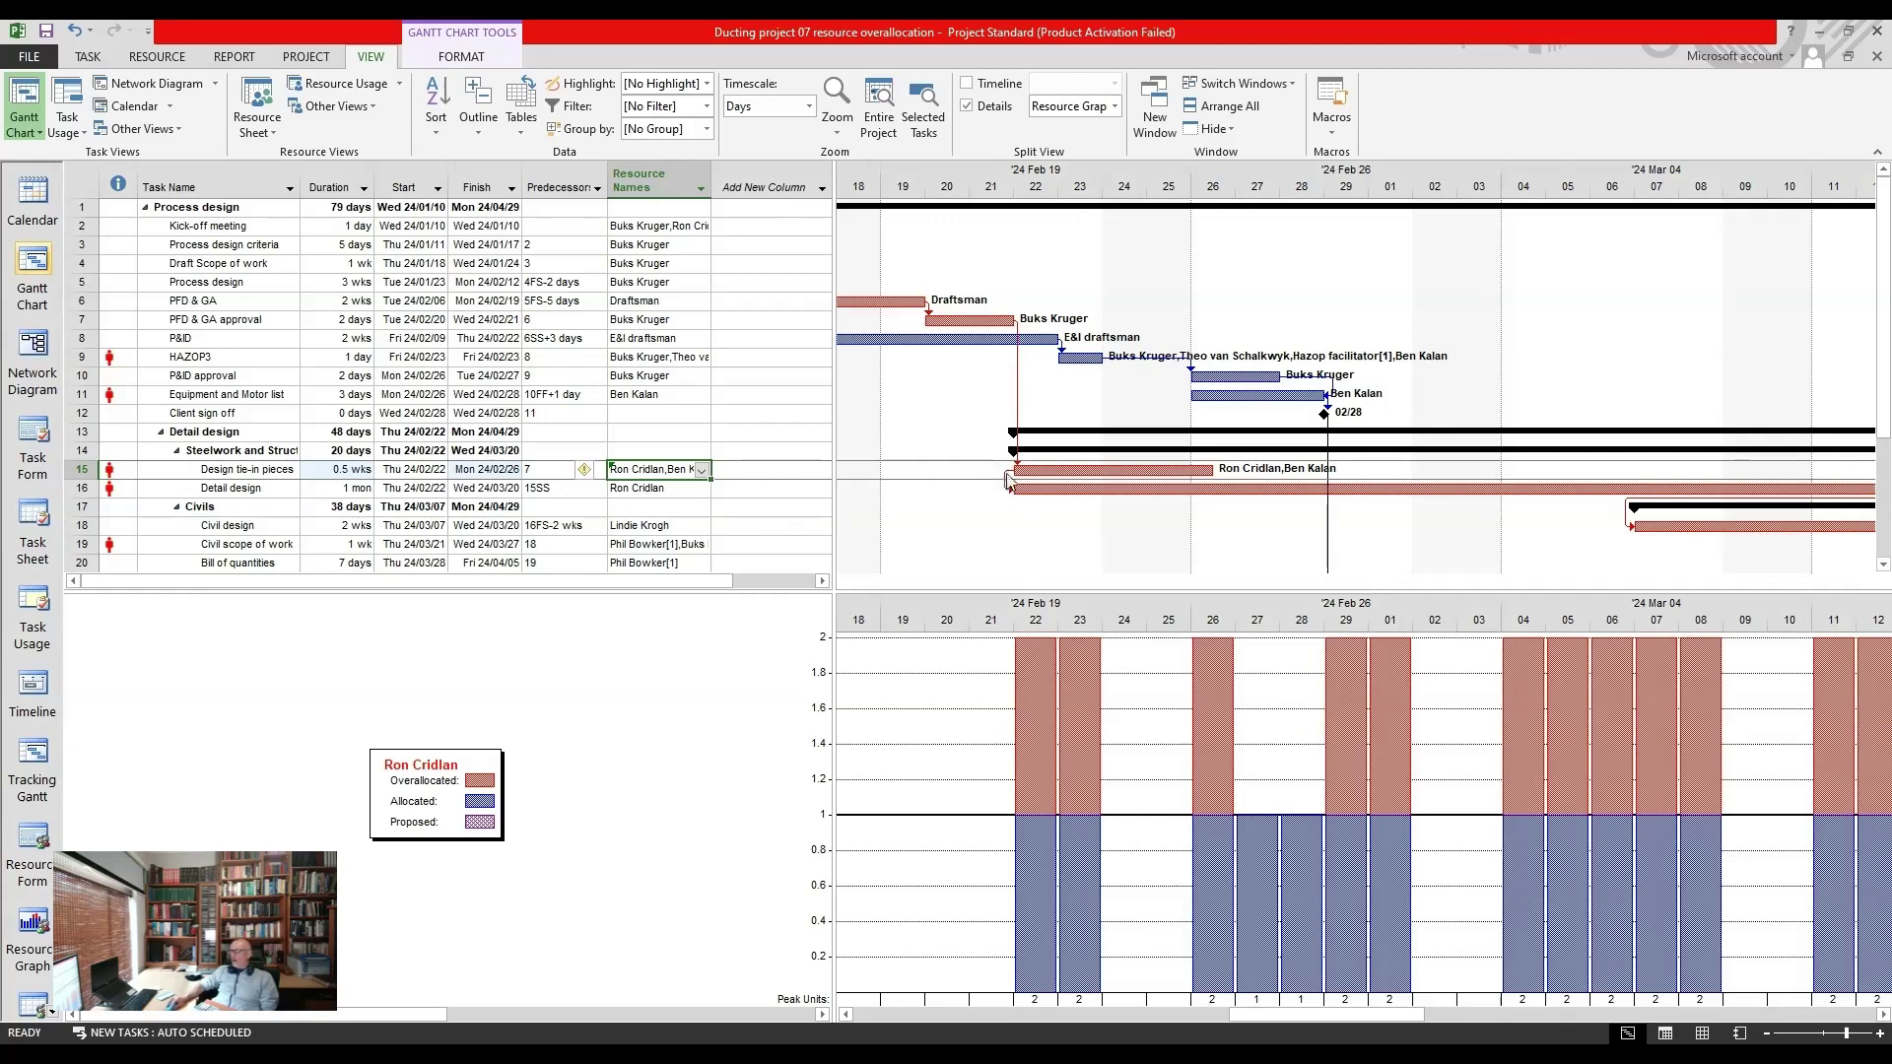
# Step: Make Detail design follow Design tie-in pieces finish-to-start, then check Civil scope of work's resources
pyautogui.doubleClick(1005, 481)
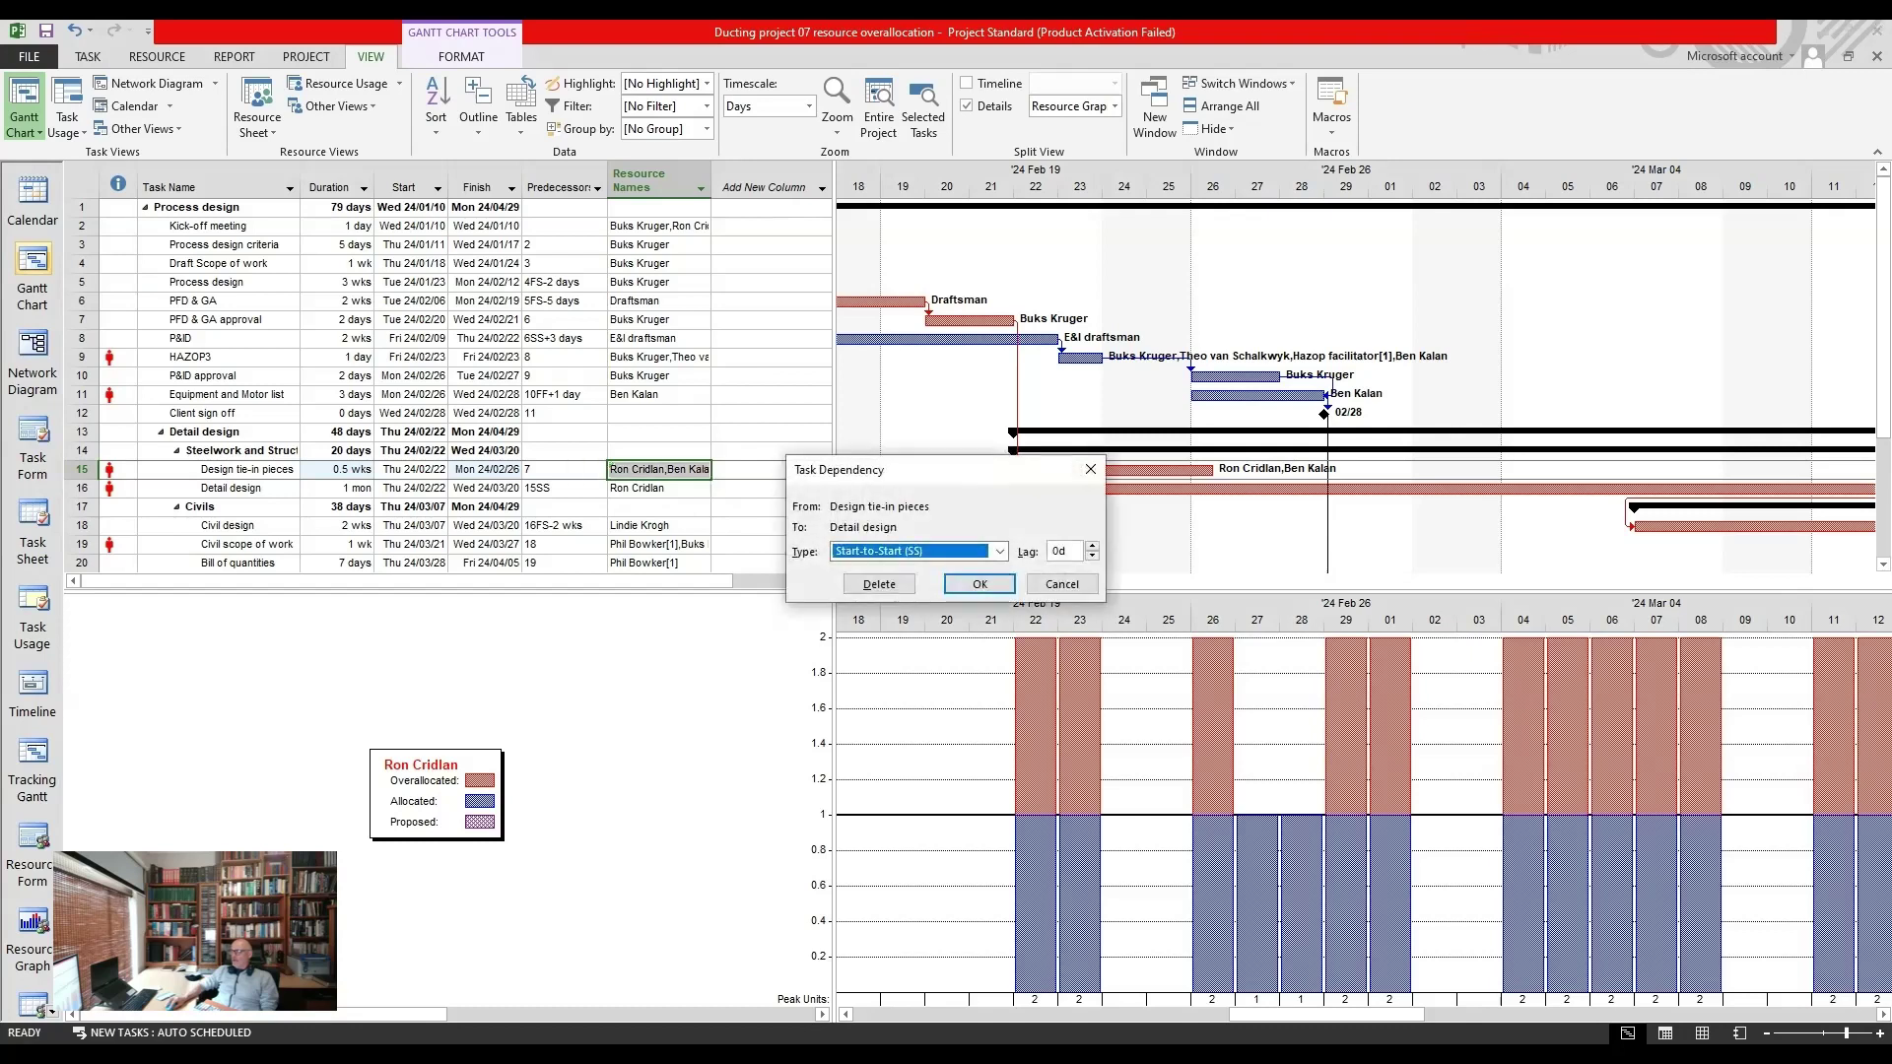
pyautogui.click(967, 587)
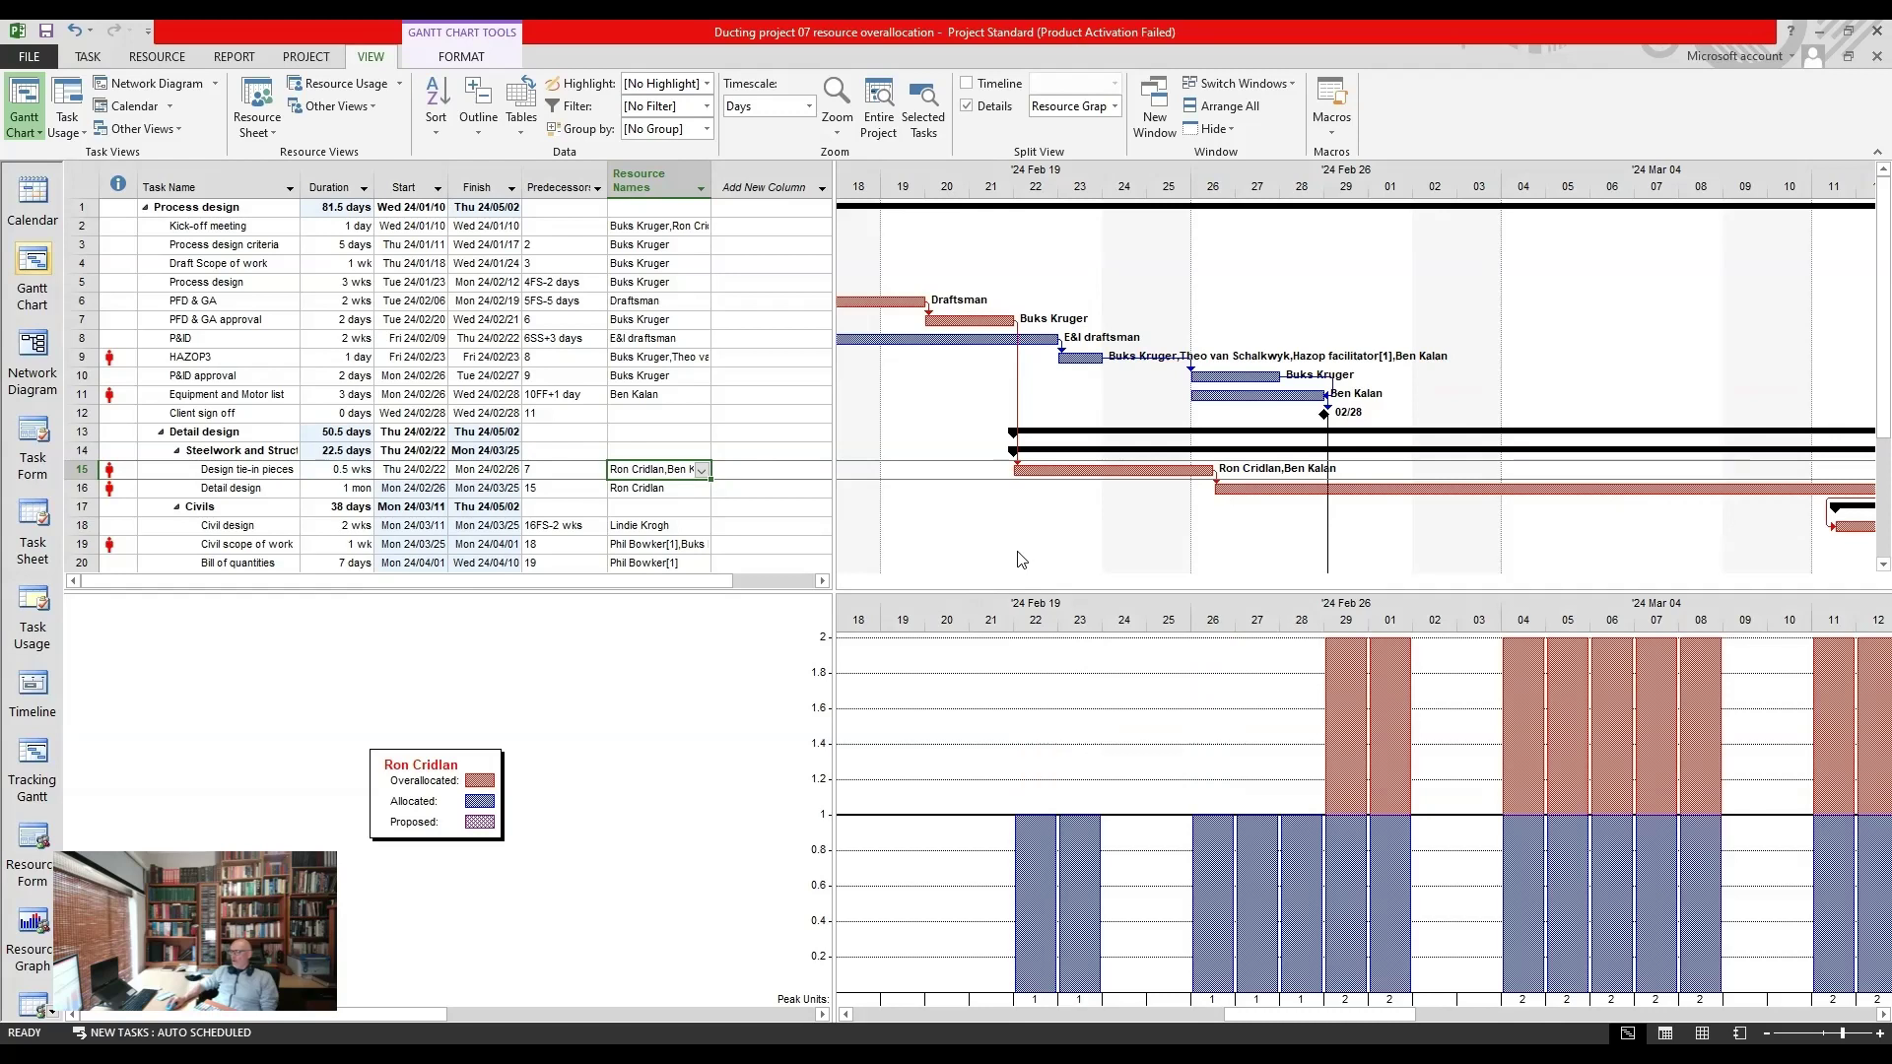
pyautogui.click(243, 549)
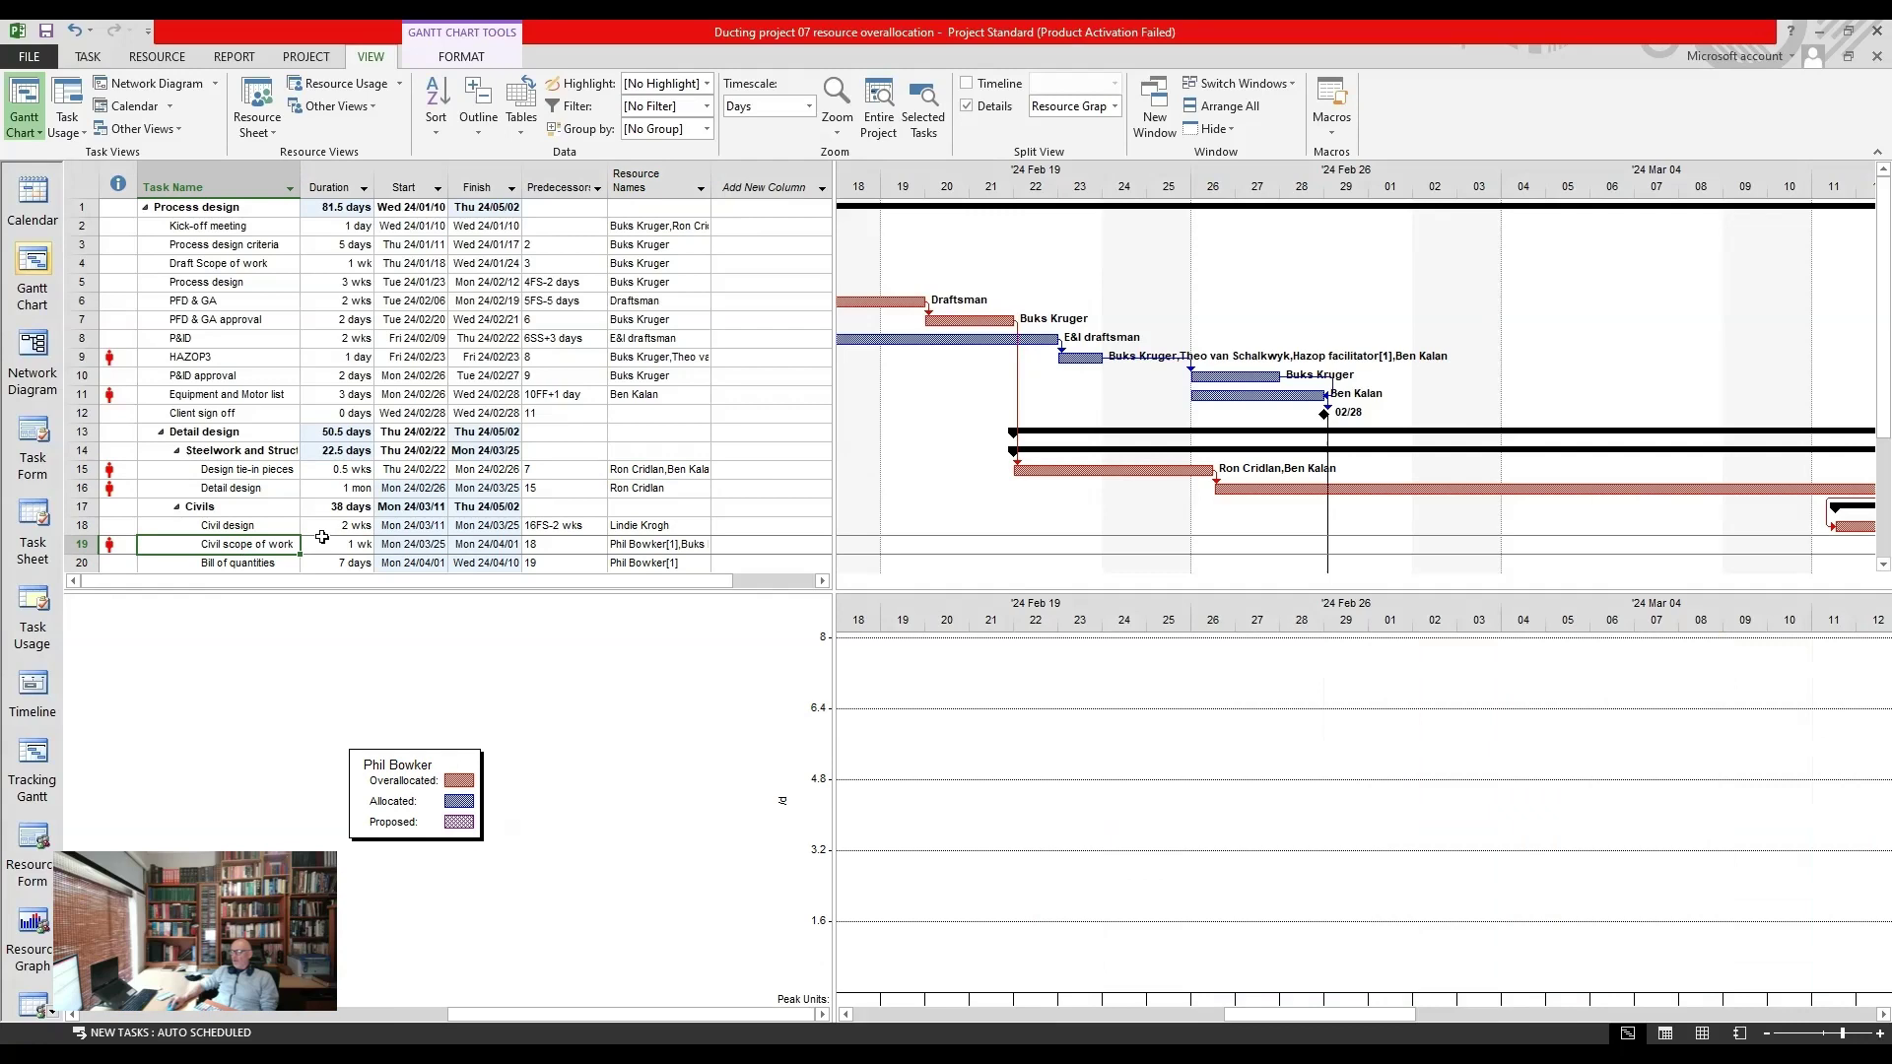
pyautogui.click(643, 548)
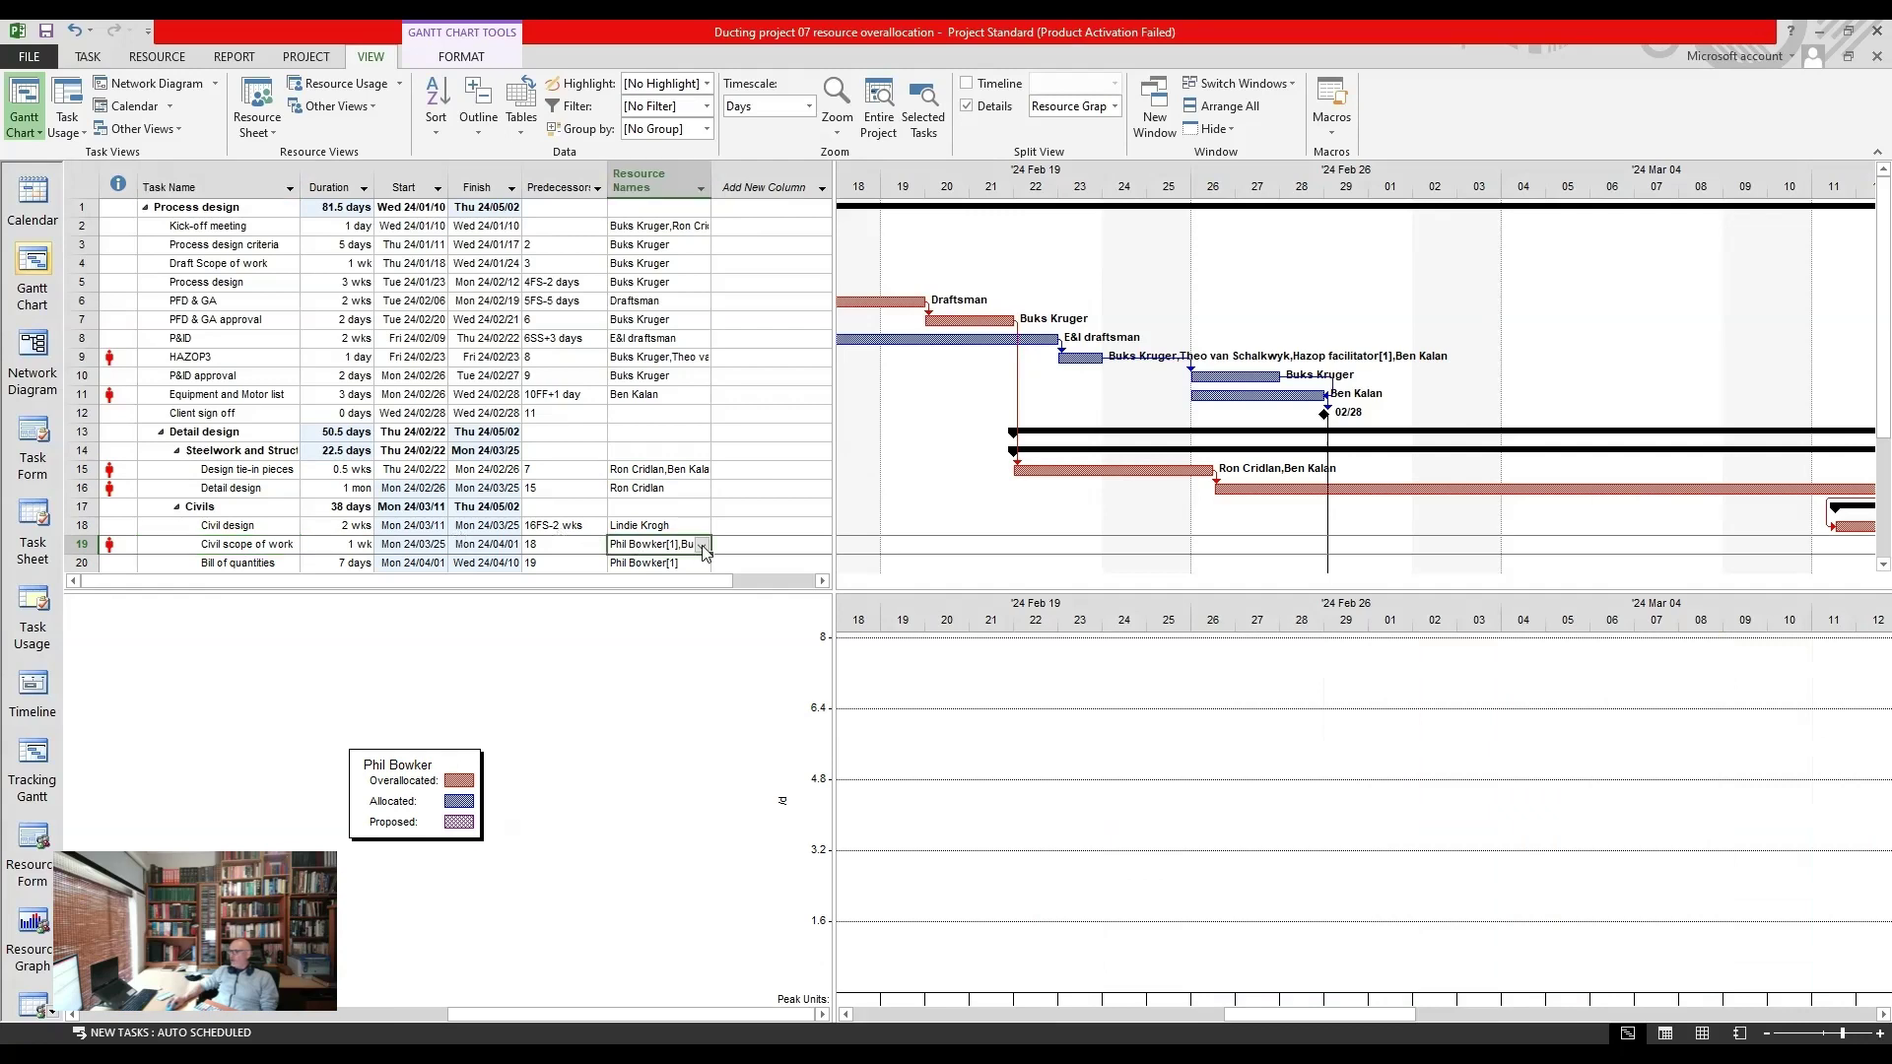
# Step: Graph Design tie-in pieces' second resource, peaking at 2 units on 23 and 26 Feb
pyautogui.scroll(-2, 1321, 509)
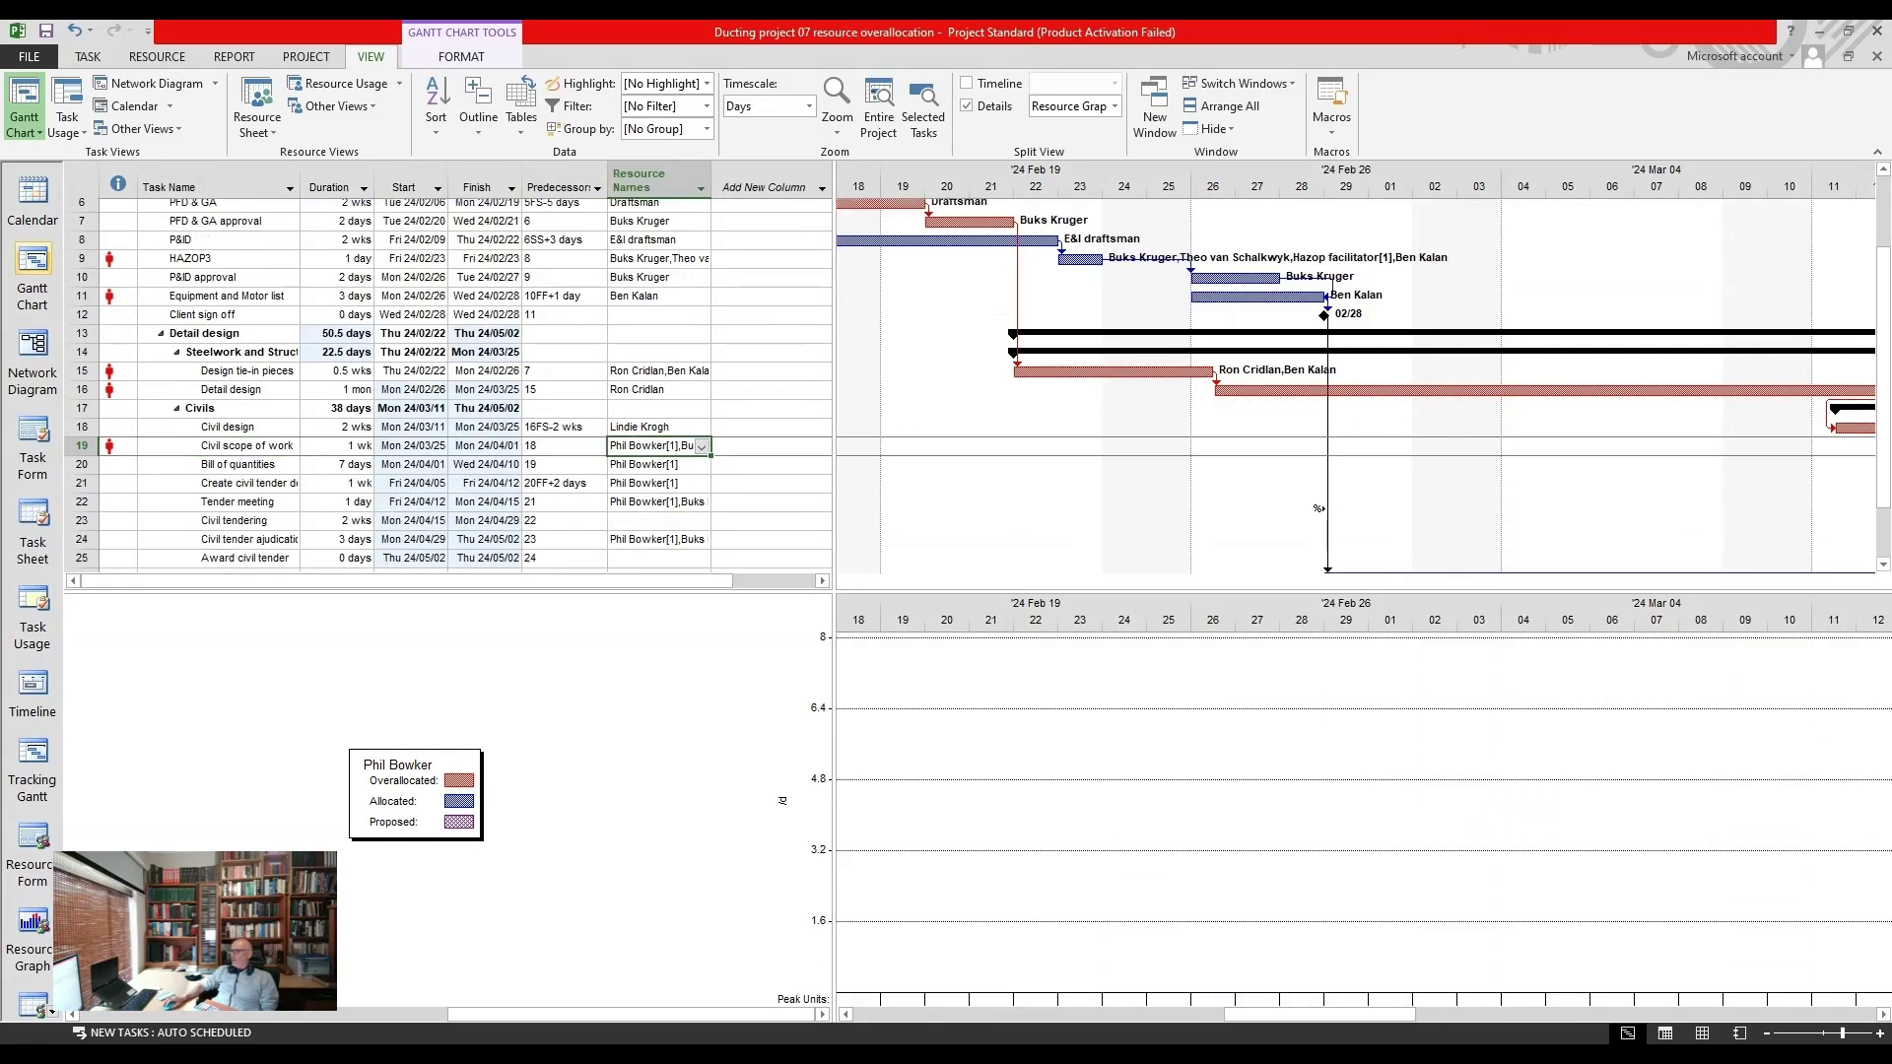
pyautogui.scroll(-2, 1320, 511)
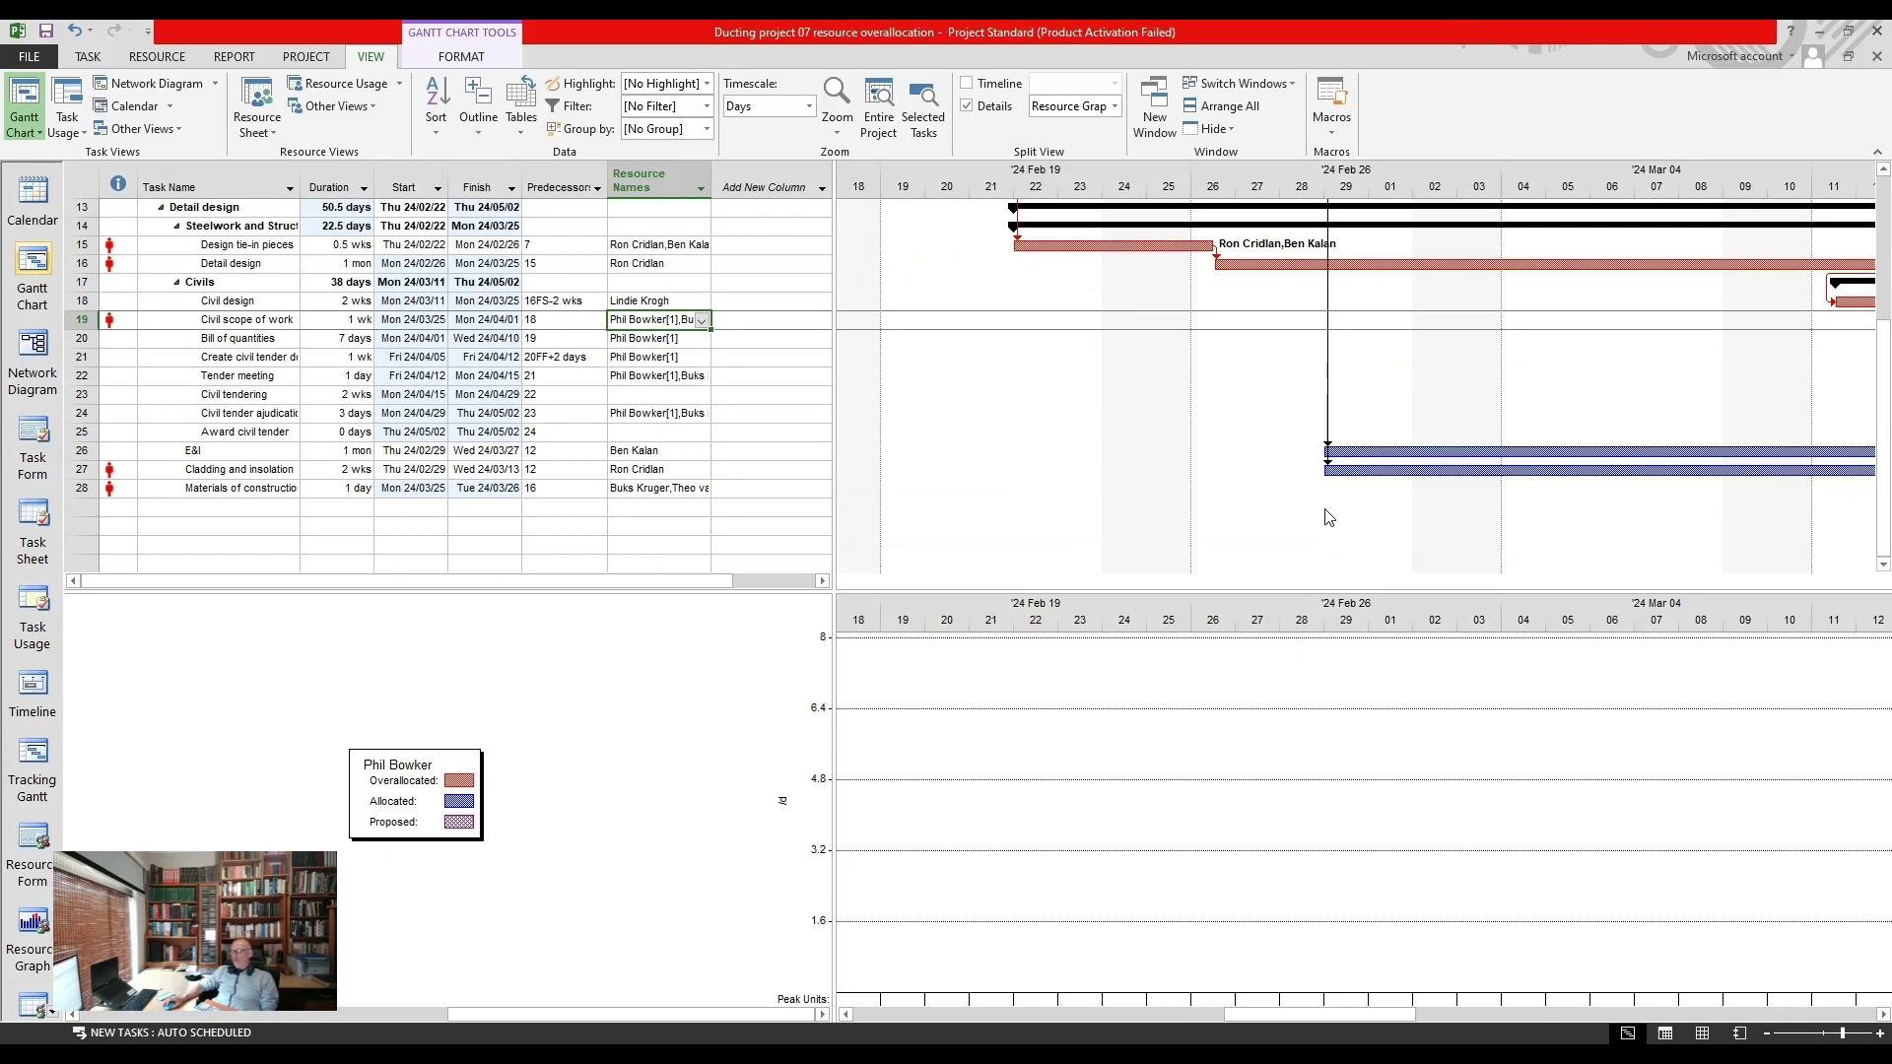
pyautogui.scroll(3, 1329, 518)
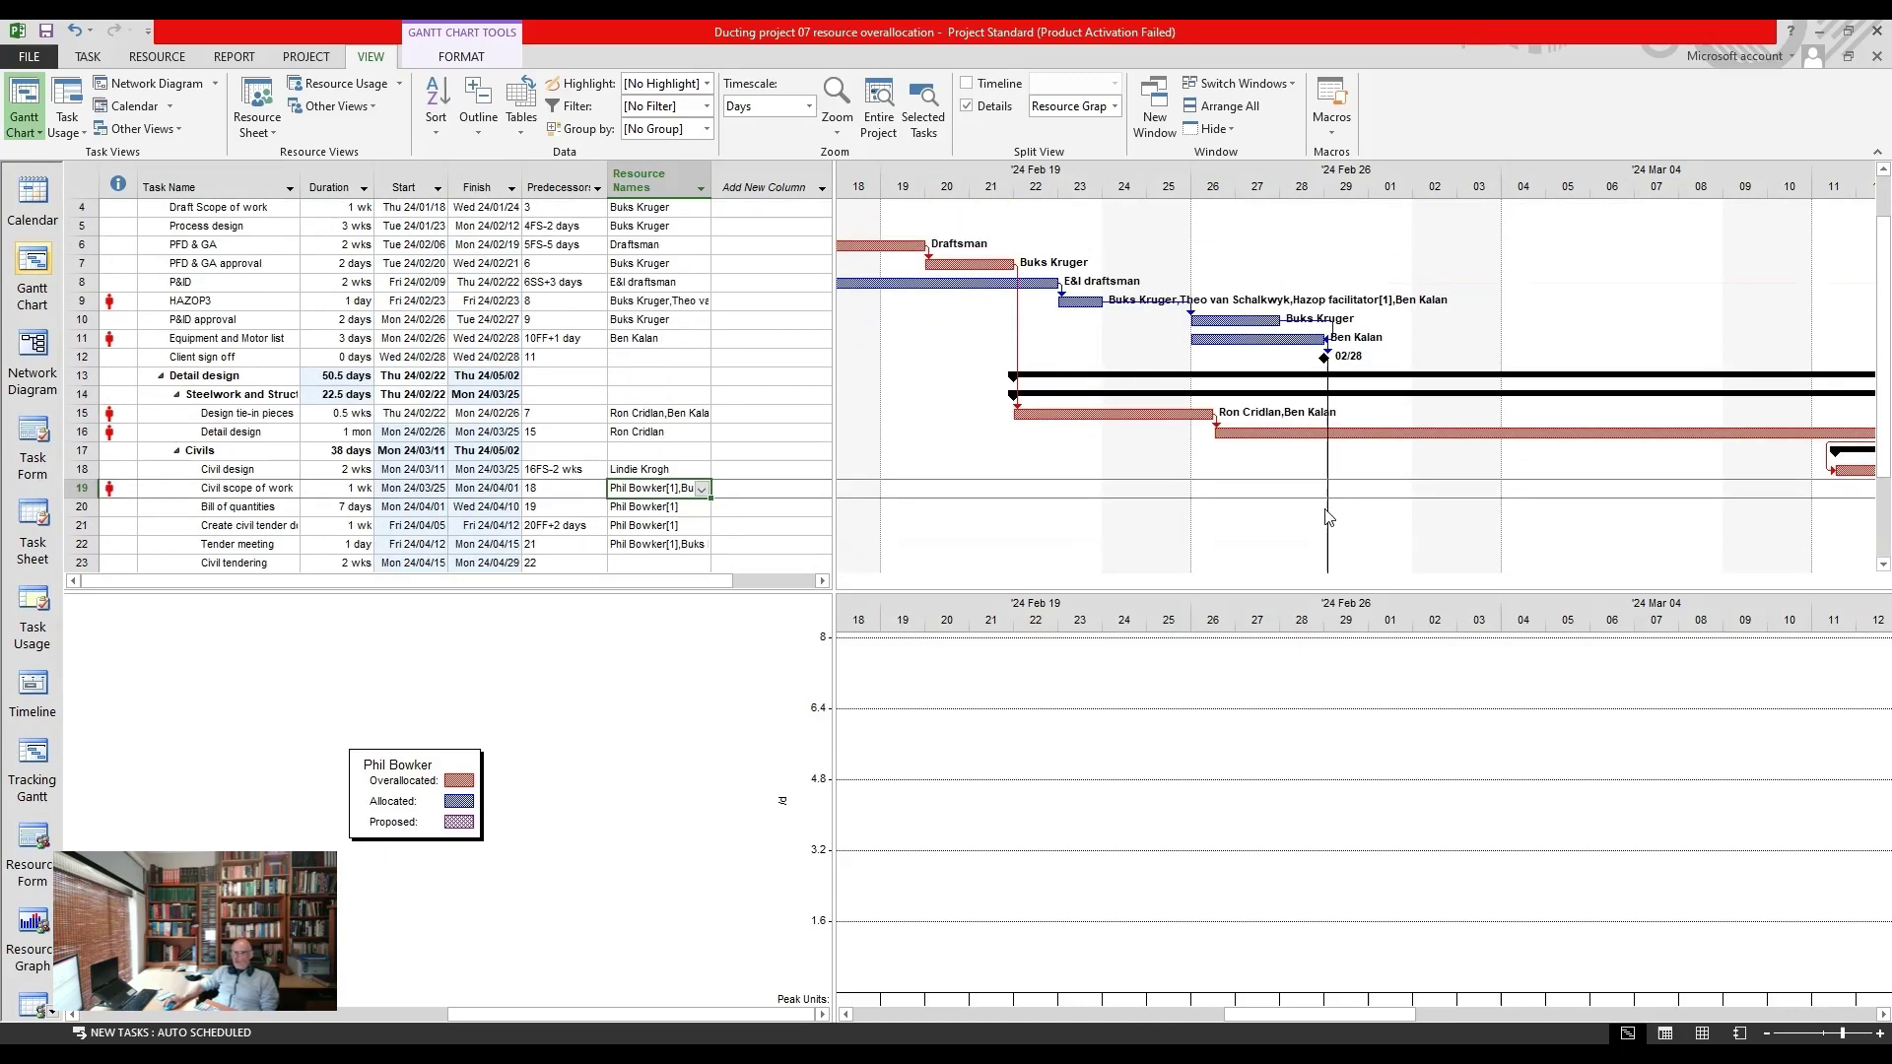
pyautogui.scroll(1, 1329, 518)
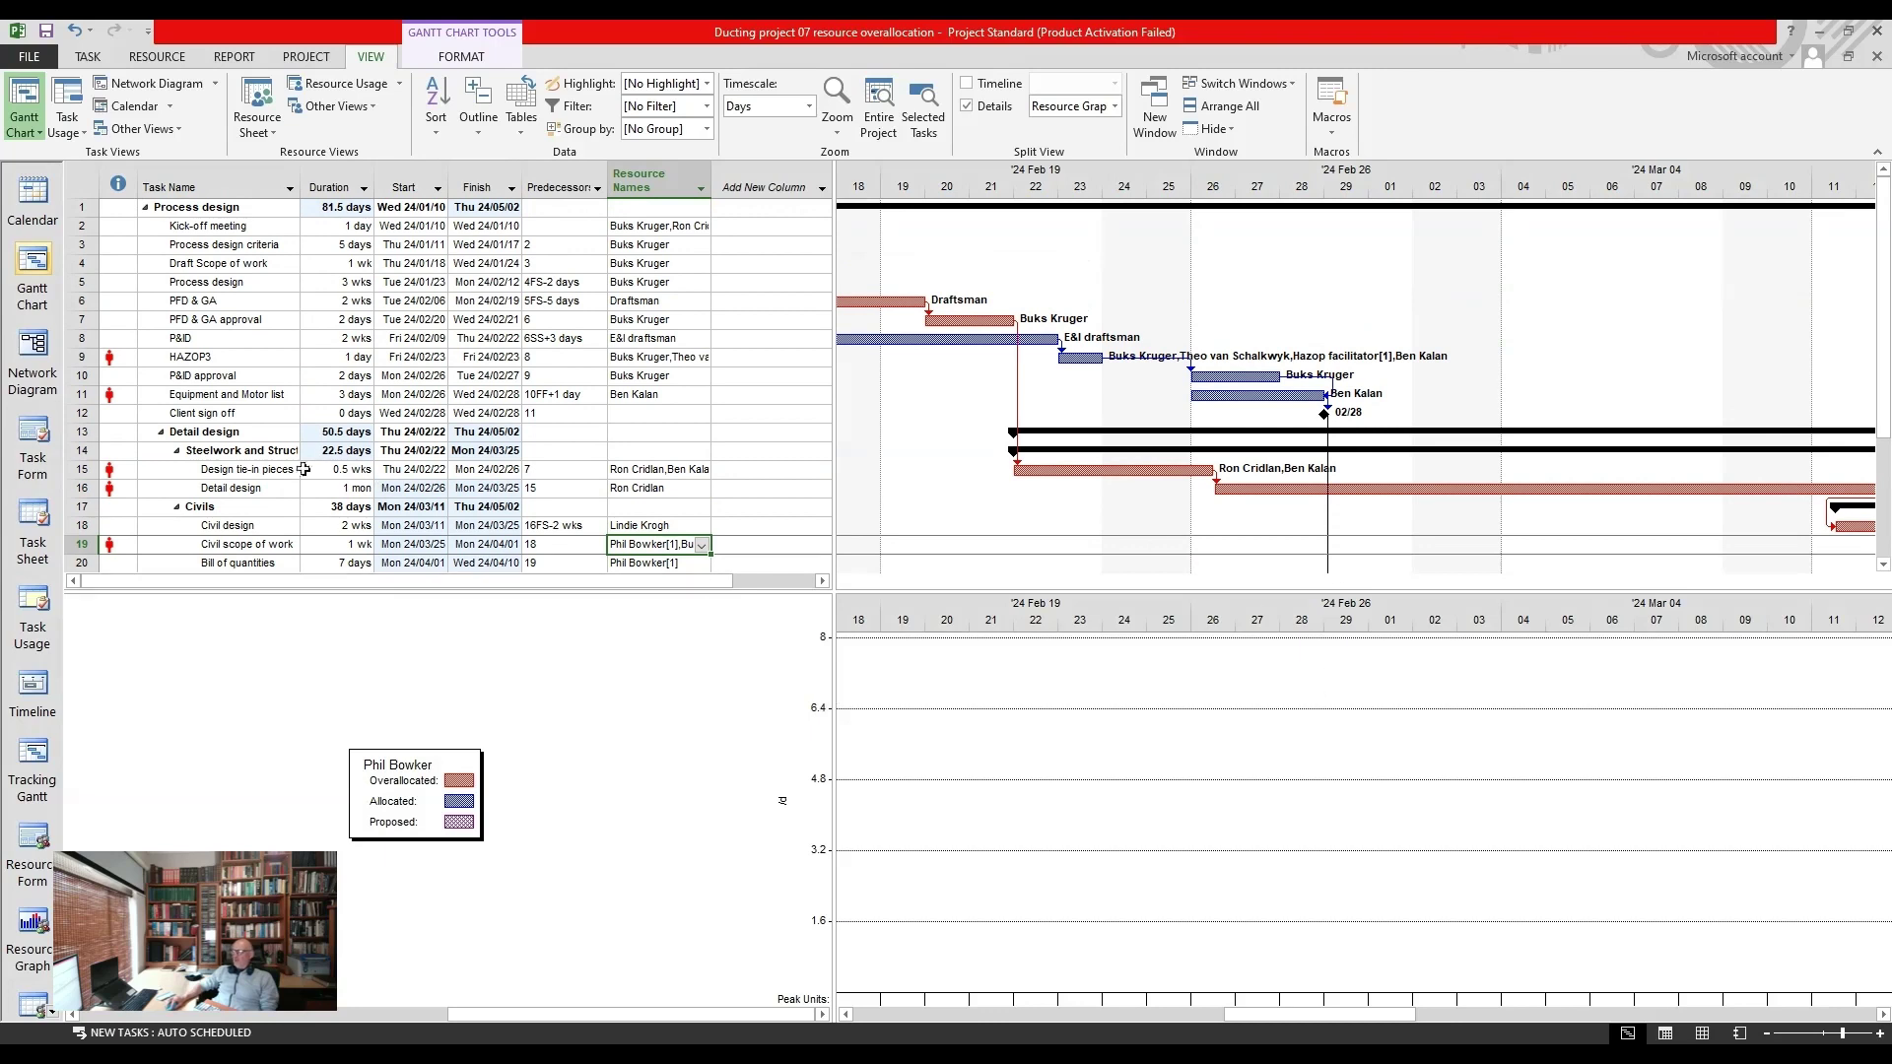
pyautogui.click(232, 471)
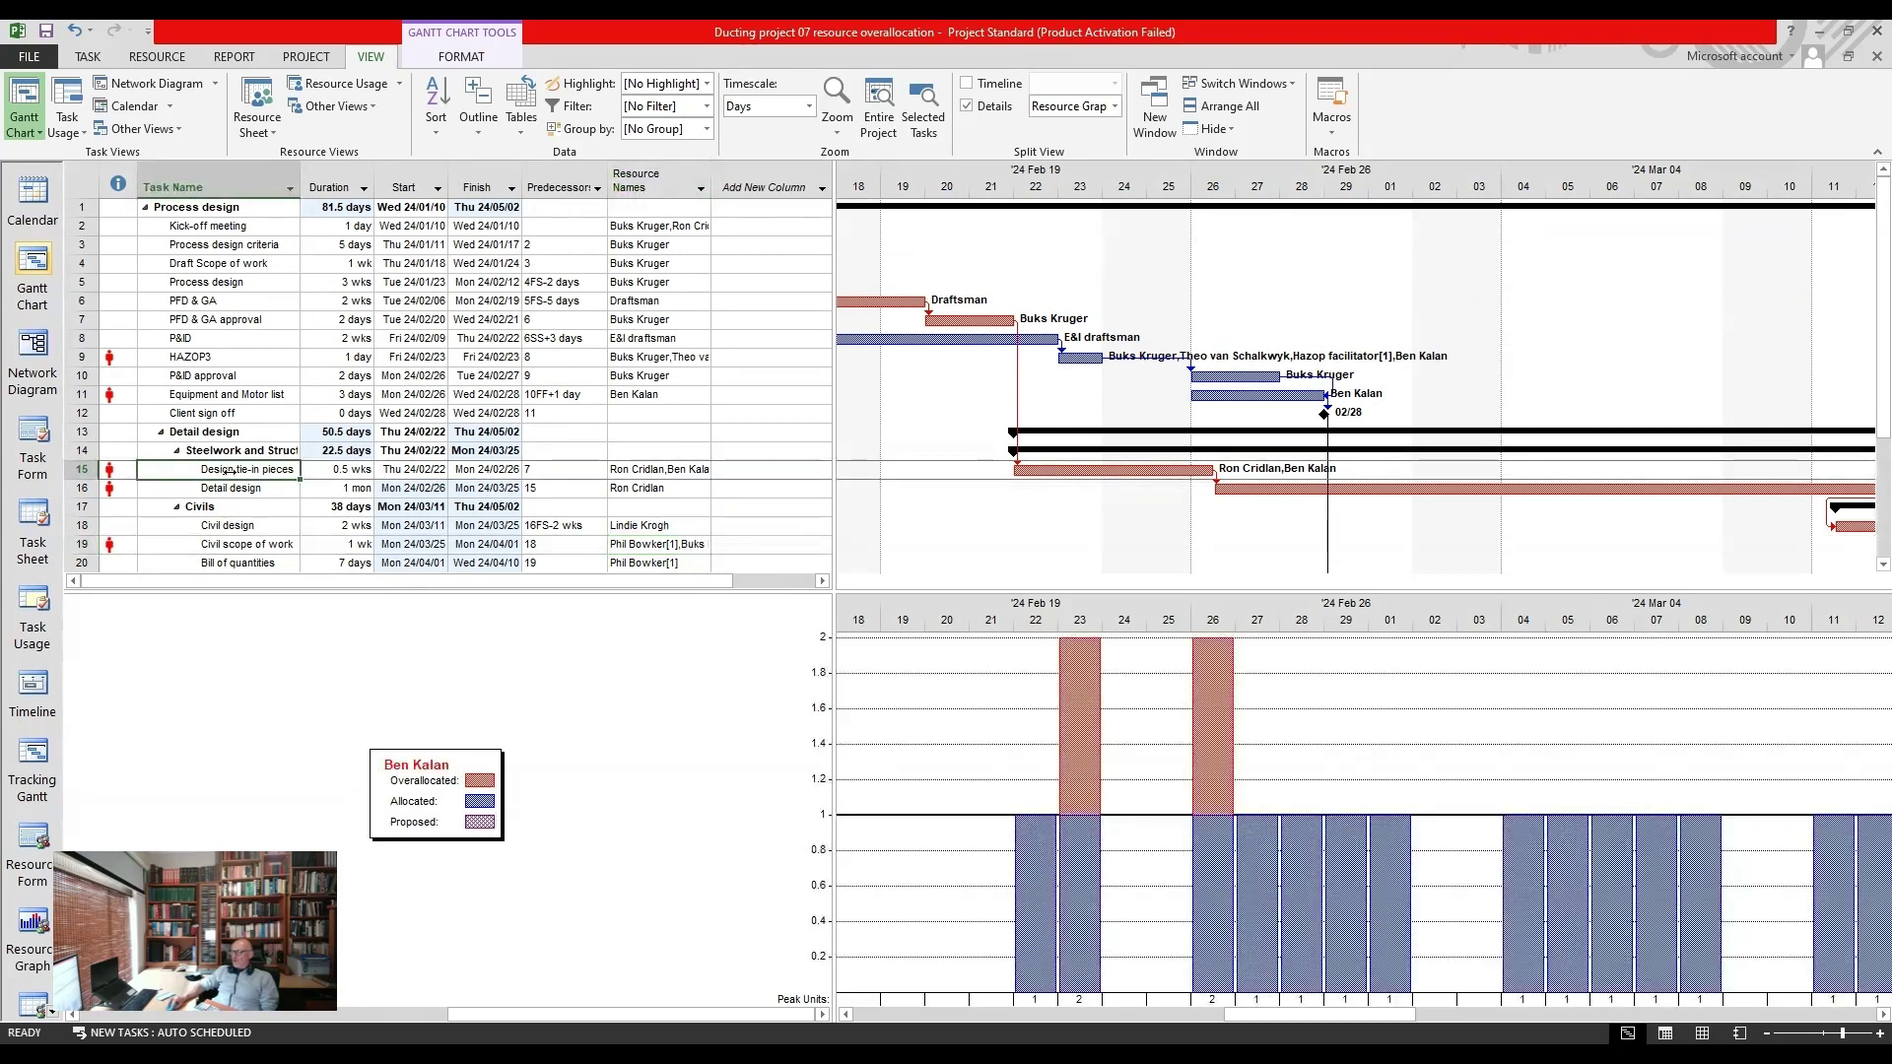